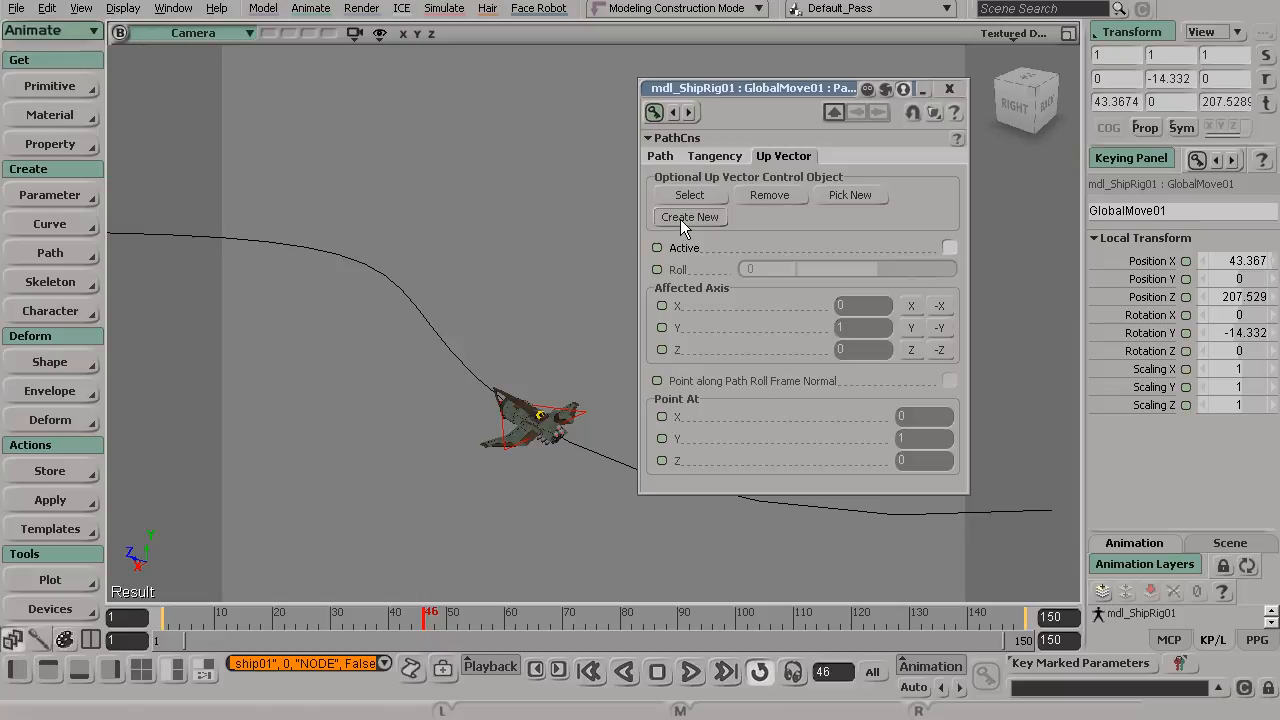
Create a new up vector control object for the ship's path constraint and select its null in the scene
{"action": "left_click", "coordinate": [680, 219]}
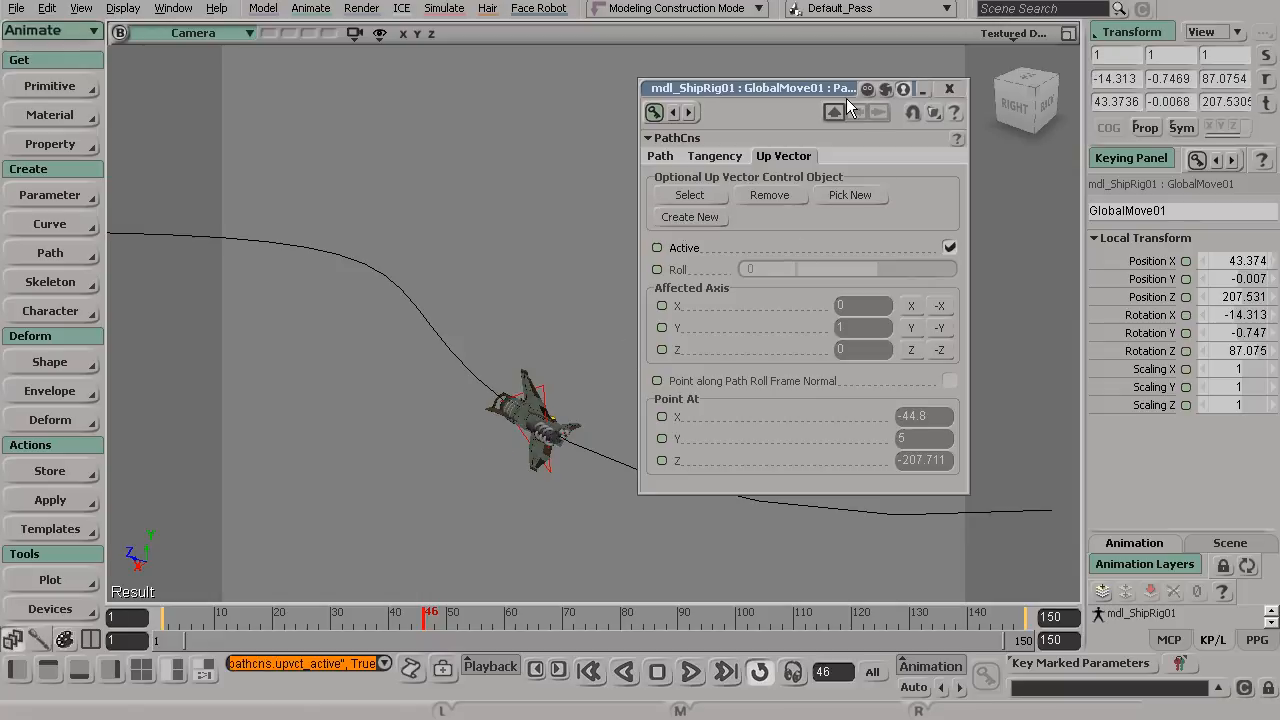
{"action": "left_click_drag", "start_coordinate": [794, 88], "coordinate": [342, 35]}
{"action": "right_click_drag", "start_coordinate": [740, 305], "coordinate": [607, 257], "text": "alt"}
{"action": "left_click_drag", "start_coordinate": [600, 262], "coordinate": [663, 294], "text": "alt"}
{"action": "middle_click_drag", "start_coordinate": [880, 334], "coordinate": [597, 322], "text": "alt"}
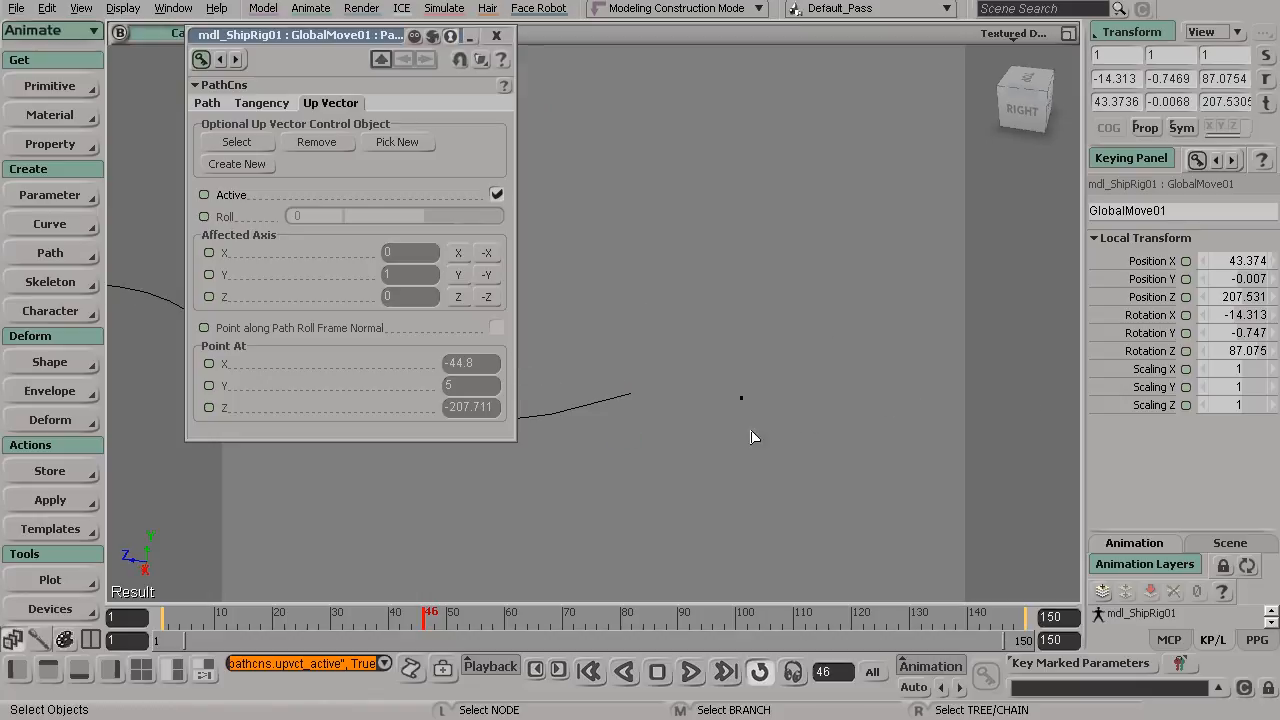
{"action": "left_click_drag", "start_coordinate": [721, 361], "coordinate": [757, 413]}
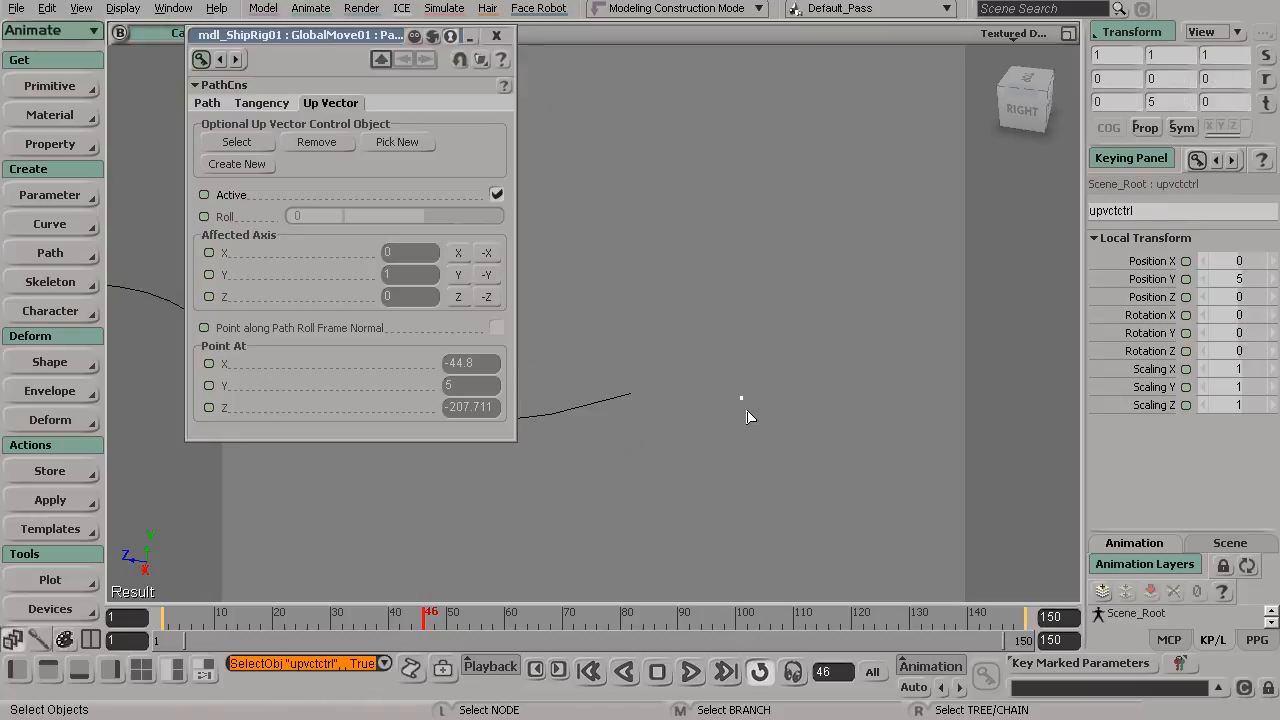
{"action": "double_click", "coordinate": [353, 35]}
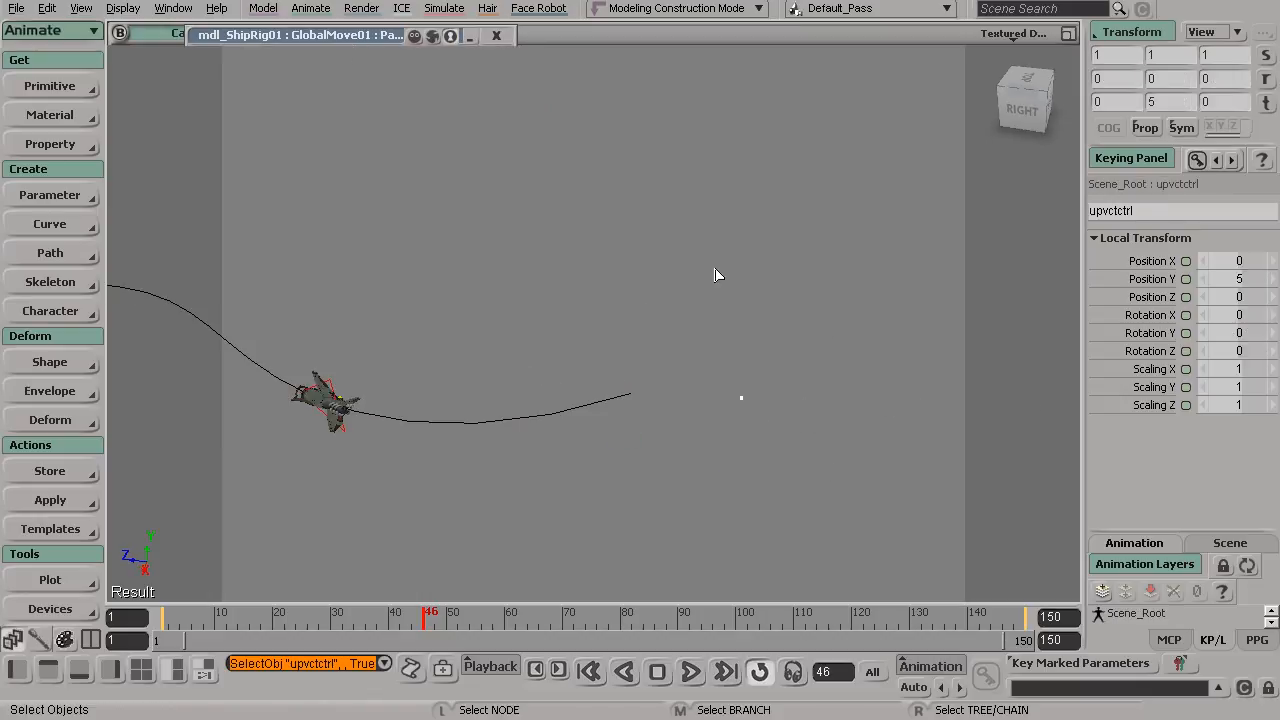
Move the up vector control above the ship at frame 46, to about X 6.8, Y 80, Z 235.6
{"action": "key", "text": "v"}
{"action": "left_click_drag", "start_coordinate": [867, 412], "coordinate": [414, 238]}
{"action": "key", "text": "s"}
{"action": "middle_click_drag", "start_coordinate": [449, 263], "coordinate": [544, 287]}
{"action": "left_click_drag", "start_coordinate": [544, 287], "coordinate": [515, 292]}
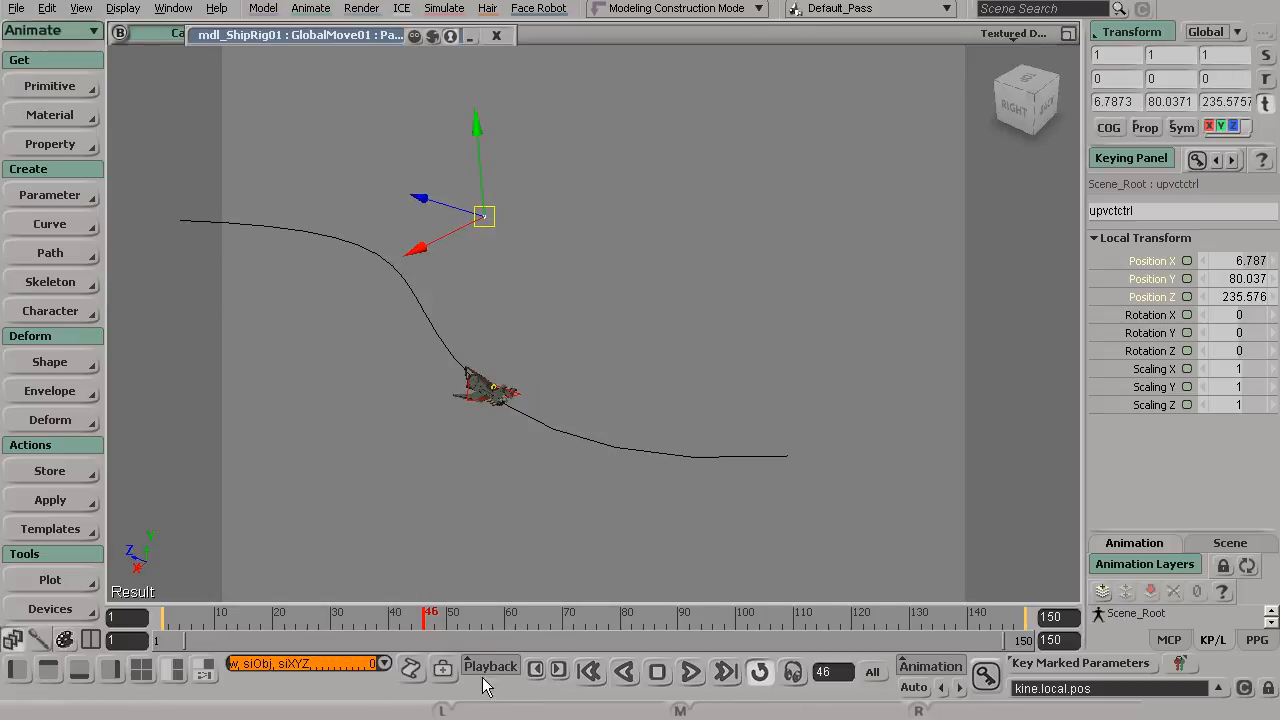
At frame 120, move the up vector control above the path to about X -98.8, Y 58, Z 352.7
{"action": "left_click_drag", "start_coordinate": [434, 612], "coordinate": [856, 612]}
{"action": "key", "text": "s"}
{"action": "left_click_drag", "start_coordinate": [560, 170], "coordinate": [706, 270]}
{"action": "key", "text": "s"}
{"action": "left_click_drag", "start_coordinate": [626, 223], "coordinate": [554, 248]}
{"action": "key", "text": "s"}
{"action": "middle_click_drag", "start_coordinate": [546, 283], "coordinate": [806, 320]}
{"action": "left_click_drag", "start_coordinate": [818, 285], "coordinate": [581, 229]}
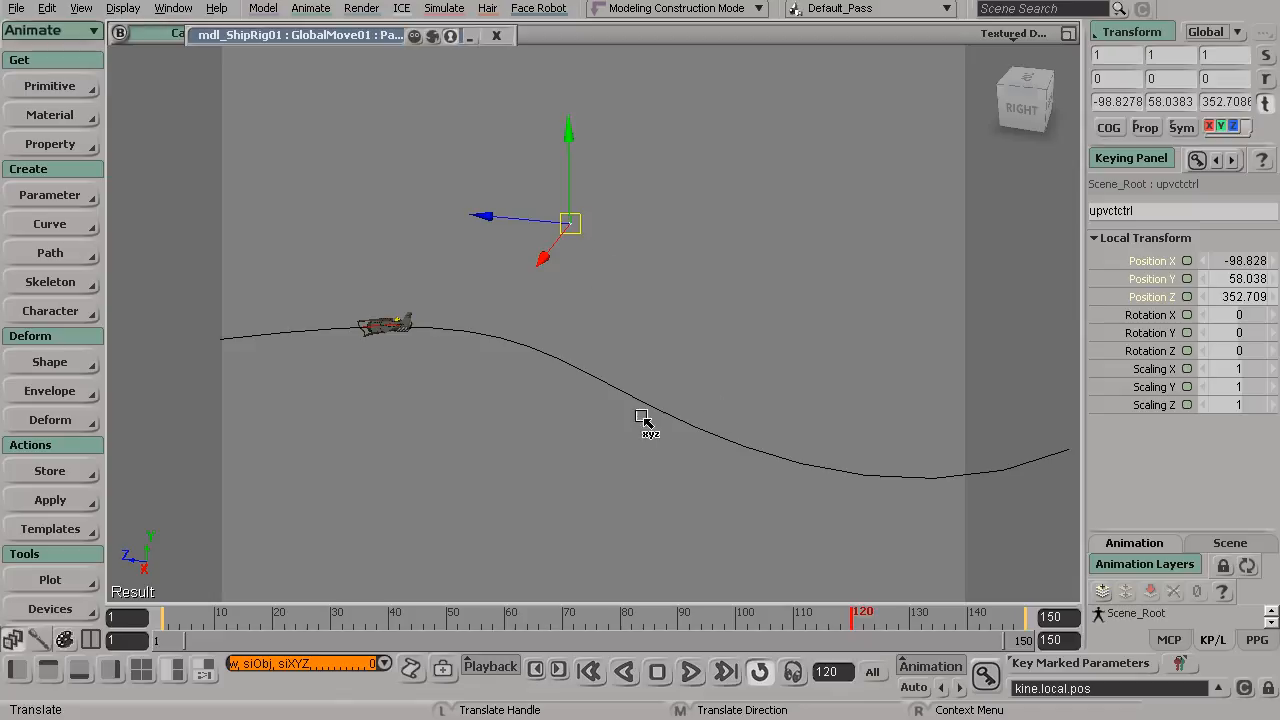
At frame 71, swing the up vector control around the ship, ending at about X 12.6, Y 95.4, Z 262.5
{"action": "left_click_drag", "start_coordinate": [648, 622], "coordinate": [567, 534]}
{"action": "key", "text": "s"}
{"action": "left_click_drag", "start_coordinate": [711, 286], "coordinate": [626, 270]}
{"action": "left_click_drag", "start_coordinate": [697, 250], "coordinate": [417, 240]}
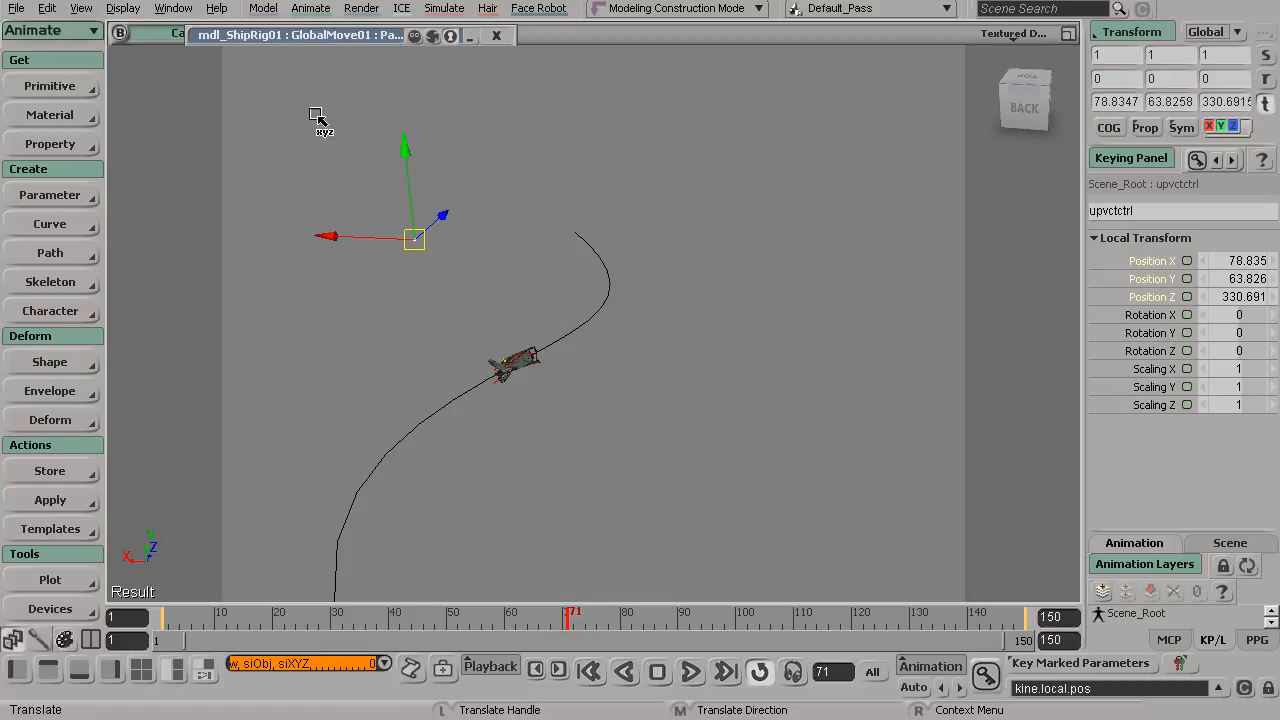
{"action": "left_click_drag", "start_coordinate": [426, 243], "coordinate": [483, 252], "text": "alt"}
{"action": "left_click_drag", "start_coordinate": [436, 290], "coordinate": [626, 212]}
Reopen the path constraint's up vector settings and remove the up vector control object
{"action": "left_click", "coordinate": [363, 36]}
{"action": "left_click_drag", "start_coordinate": [357, 38], "coordinate": [331, 62]}
{"action": "key", "text": "s"}
{"action": "middle_click_drag", "start_coordinate": [674, 306], "coordinate": [689, 334]}
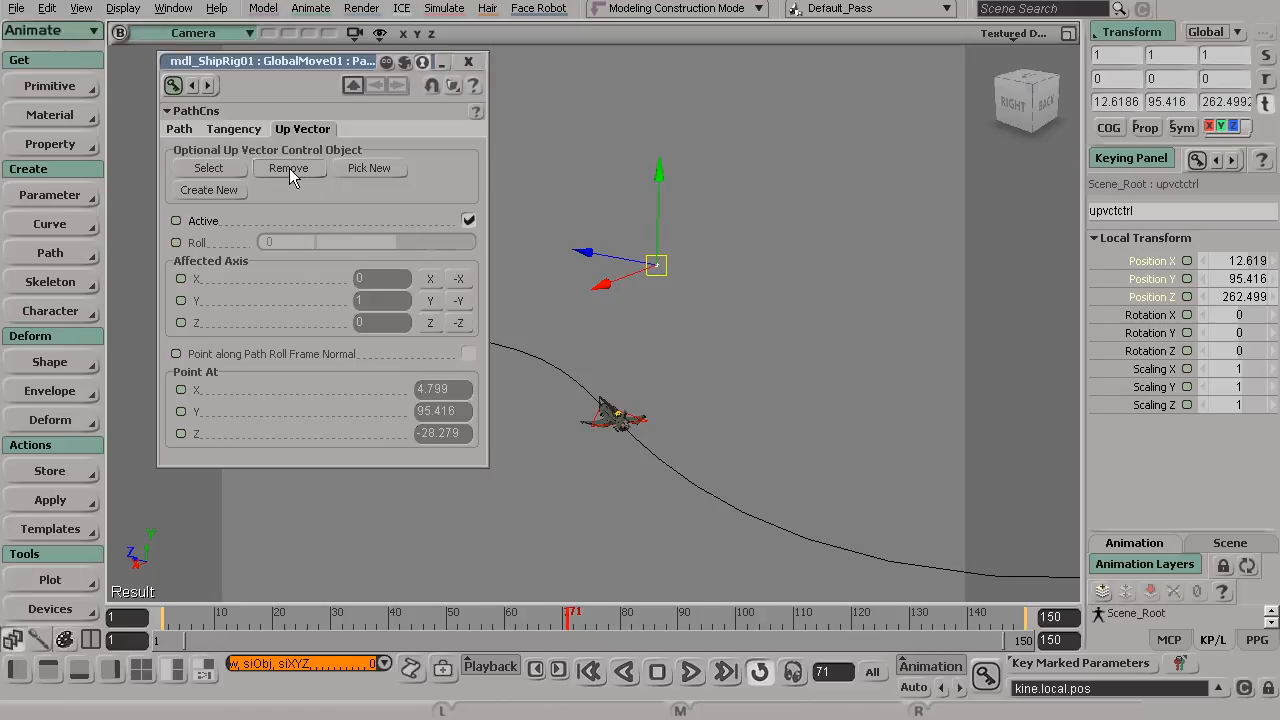
{"action": "left_click", "coordinate": [740, 300]}
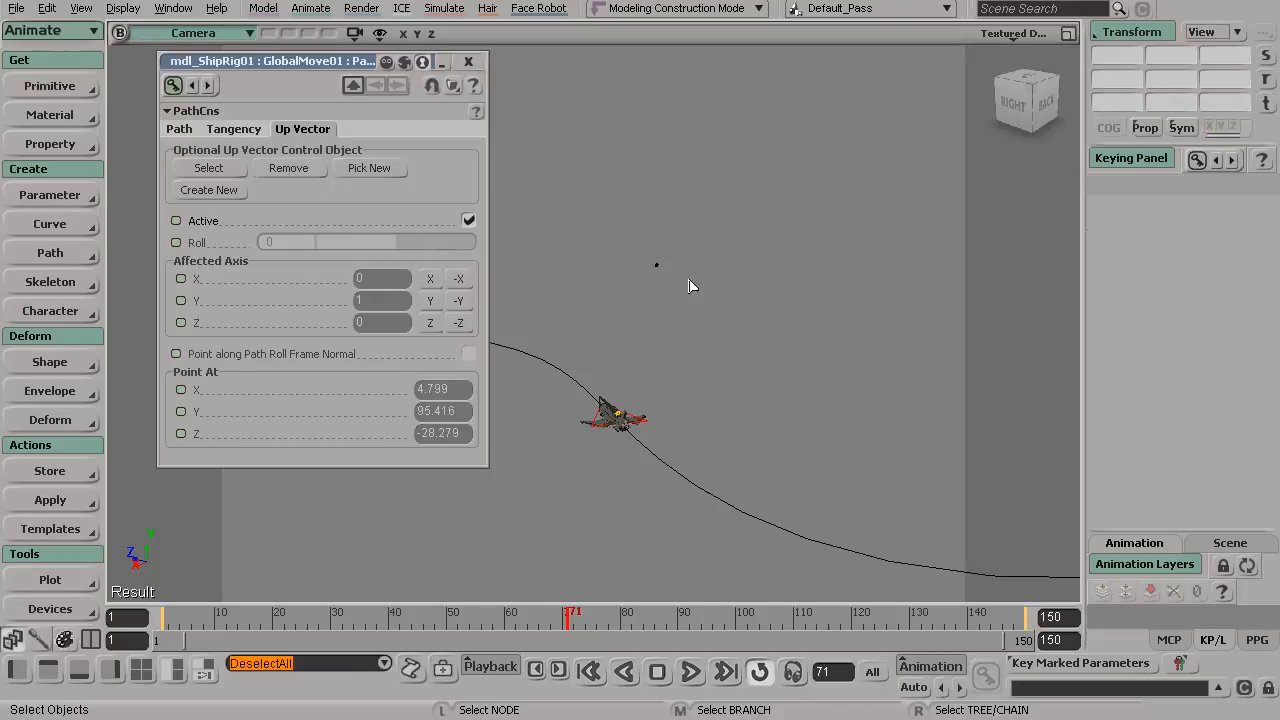
{"action": "left_click", "coordinate": [289, 168]}
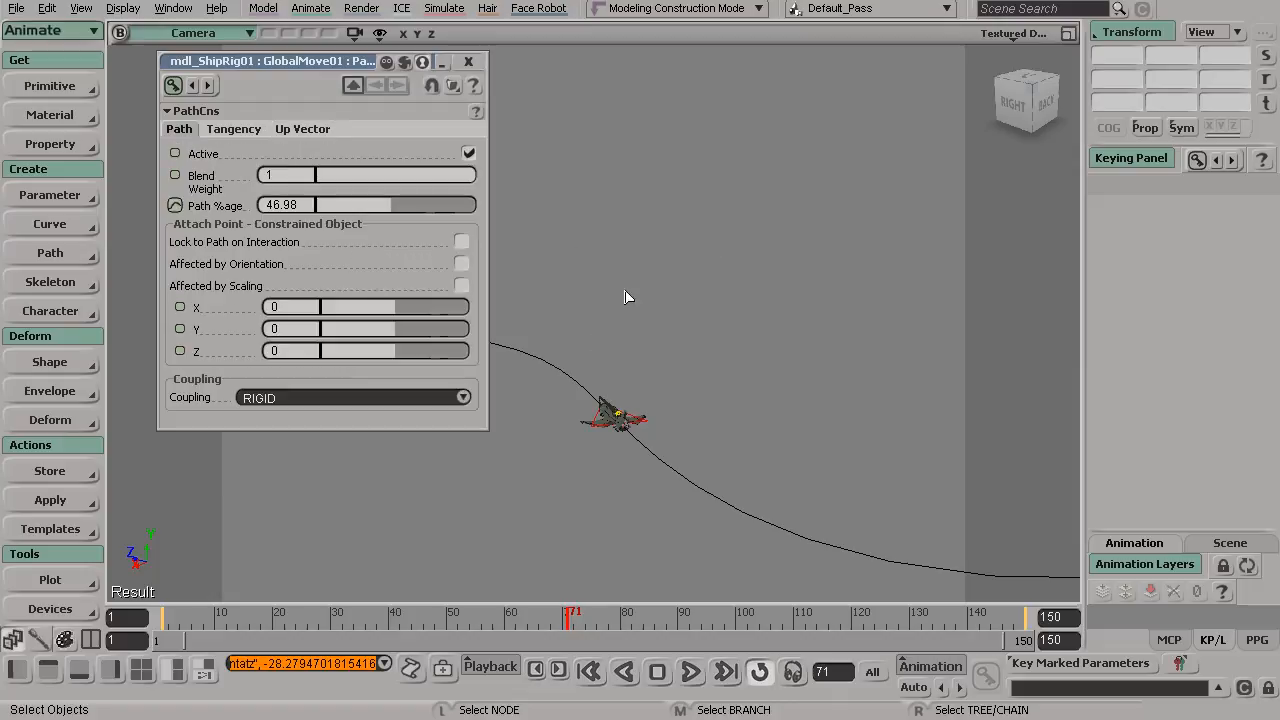
Go to frame 1 and enable Point along Path Roll Frame Normal in the constraint's up vector settings
{"action": "right_click_drag", "start_coordinate": [706, 314], "coordinate": [696, 338], "text": "alt"}
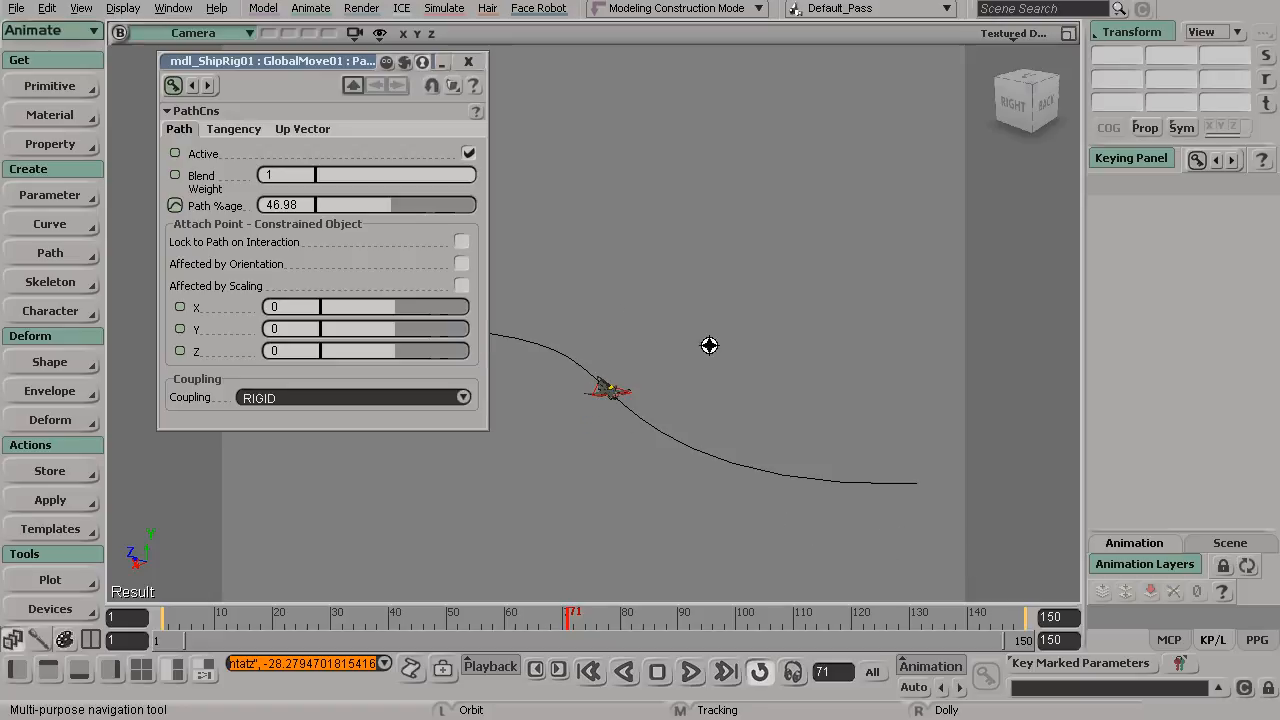
{"action": "left_click_drag", "start_coordinate": [556, 623], "coordinate": [162, 623]}
{"action": "left_click_drag", "start_coordinate": [368, 621], "coordinate": [130, 585]}
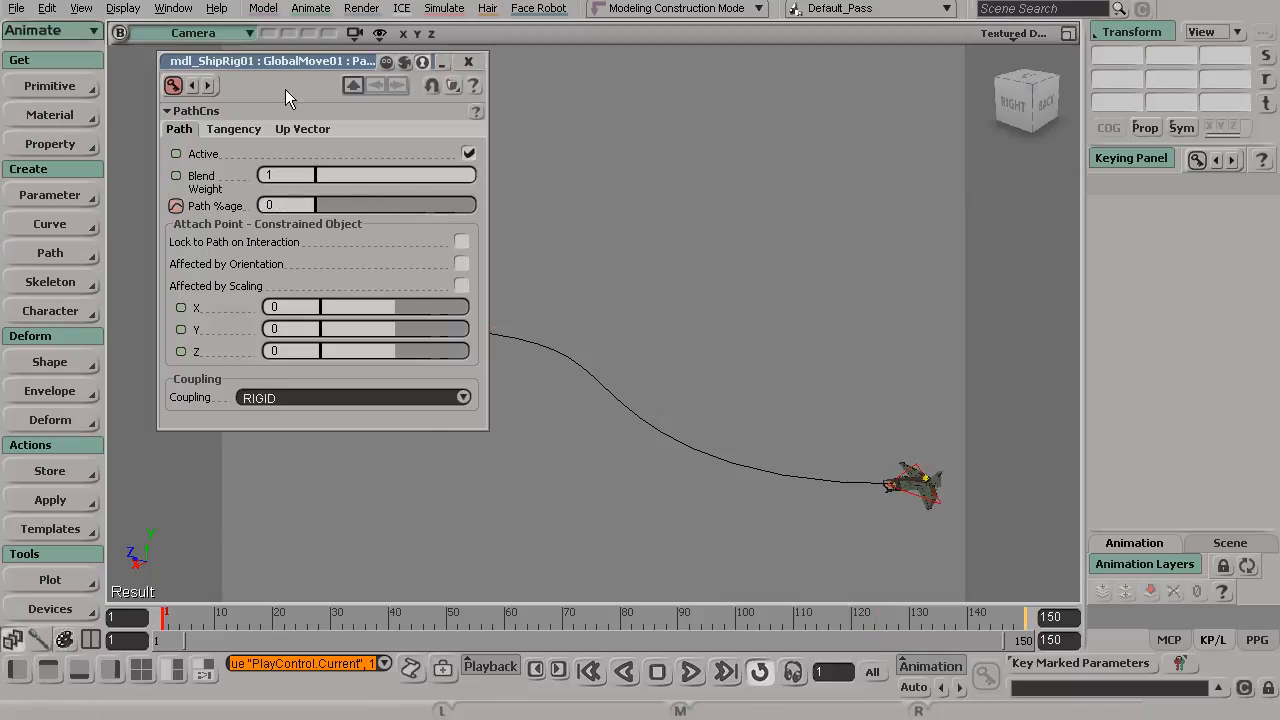
{"action": "left_click", "coordinate": [300, 129]}
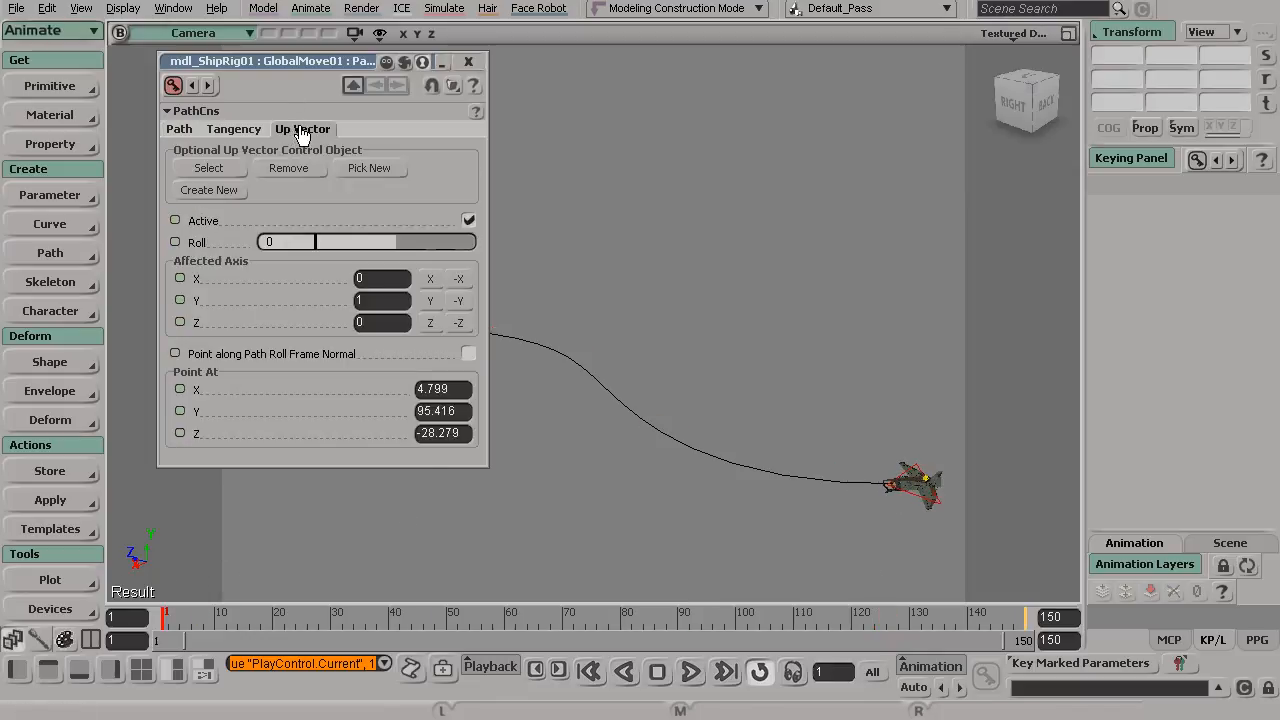
{"action": "key", "text": "s"}
{"action": "middle_click_drag", "start_coordinate": [869, 505], "coordinate": [763, 423]}
{"action": "right_click_drag", "start_coordinate": [763, 423], "coordinate": [831, 446]}
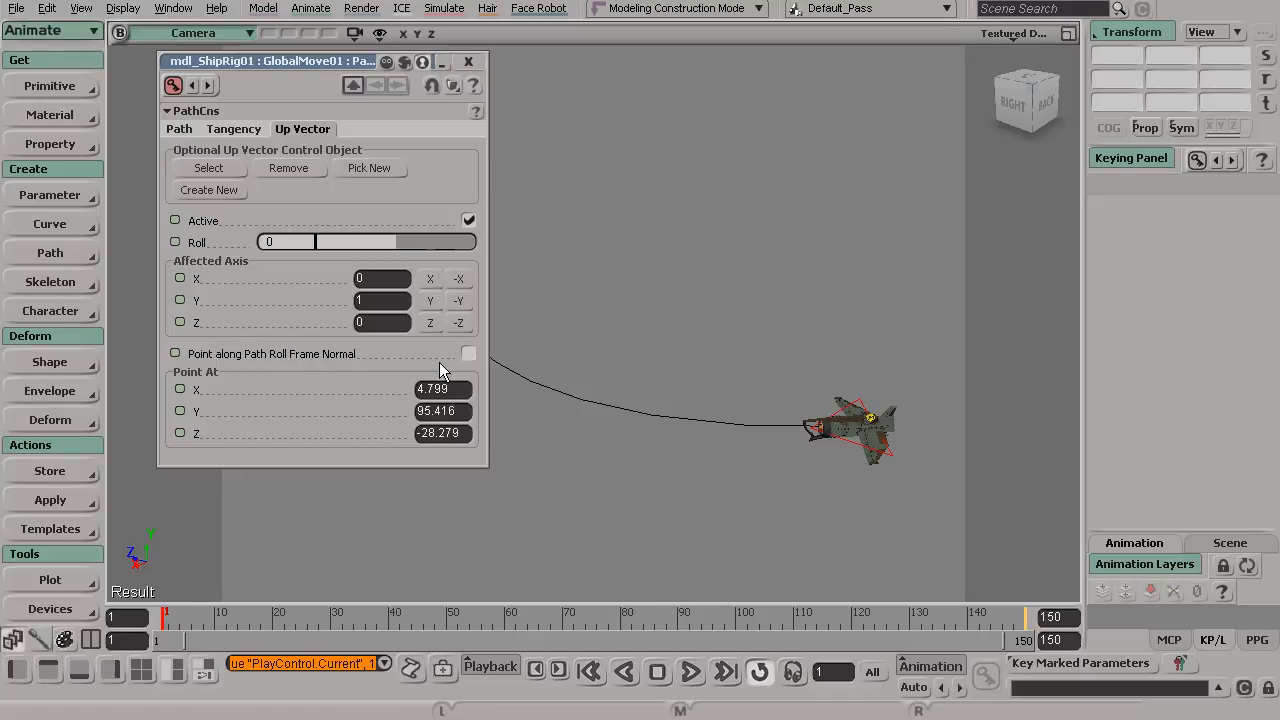
{"action": "left_click", "coordinate": [469, 354]}
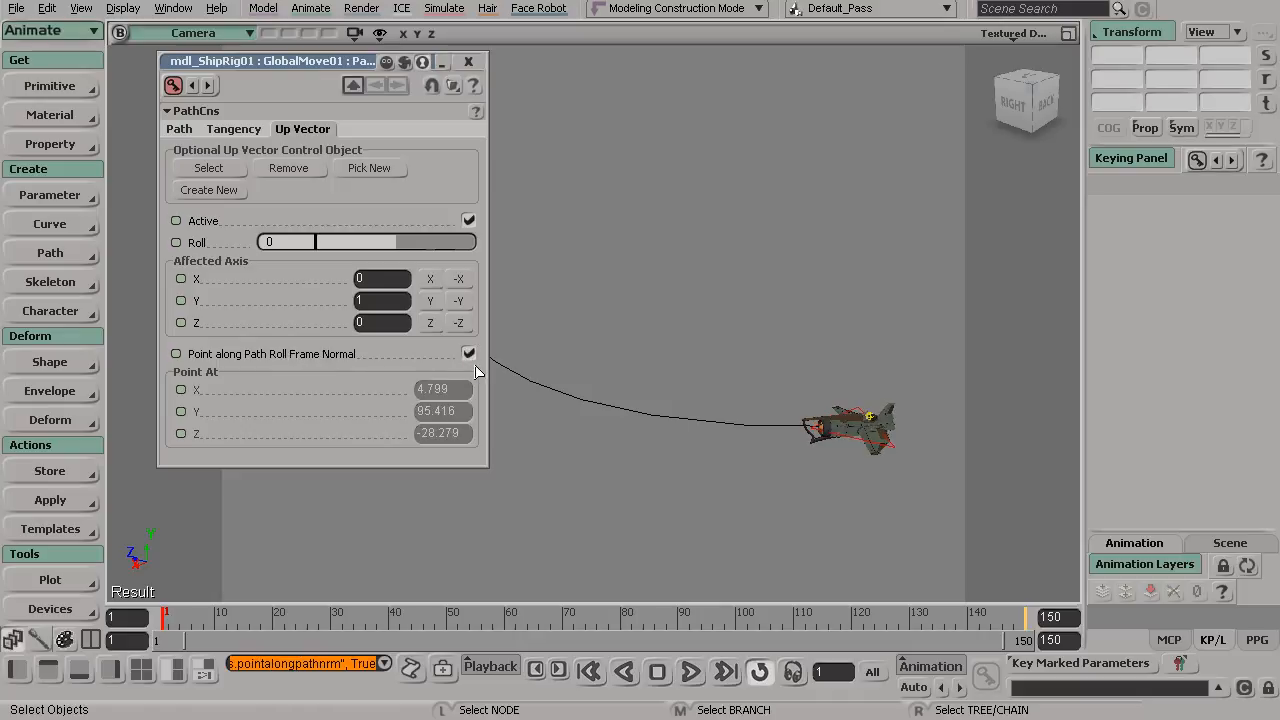
Compare the ship's orientation at the start of the path with Point along Path Roll Frame Normal on and off, leaving it on
{"action": "key", "text": "s"}
{"action": "middle_click_drag", "start_coordinate": [751, 429], "coordinate": [799, 444]}
{"action": "left_click_drag", "start_coordinate": [799, 444], "coordinate": [830, 498]}
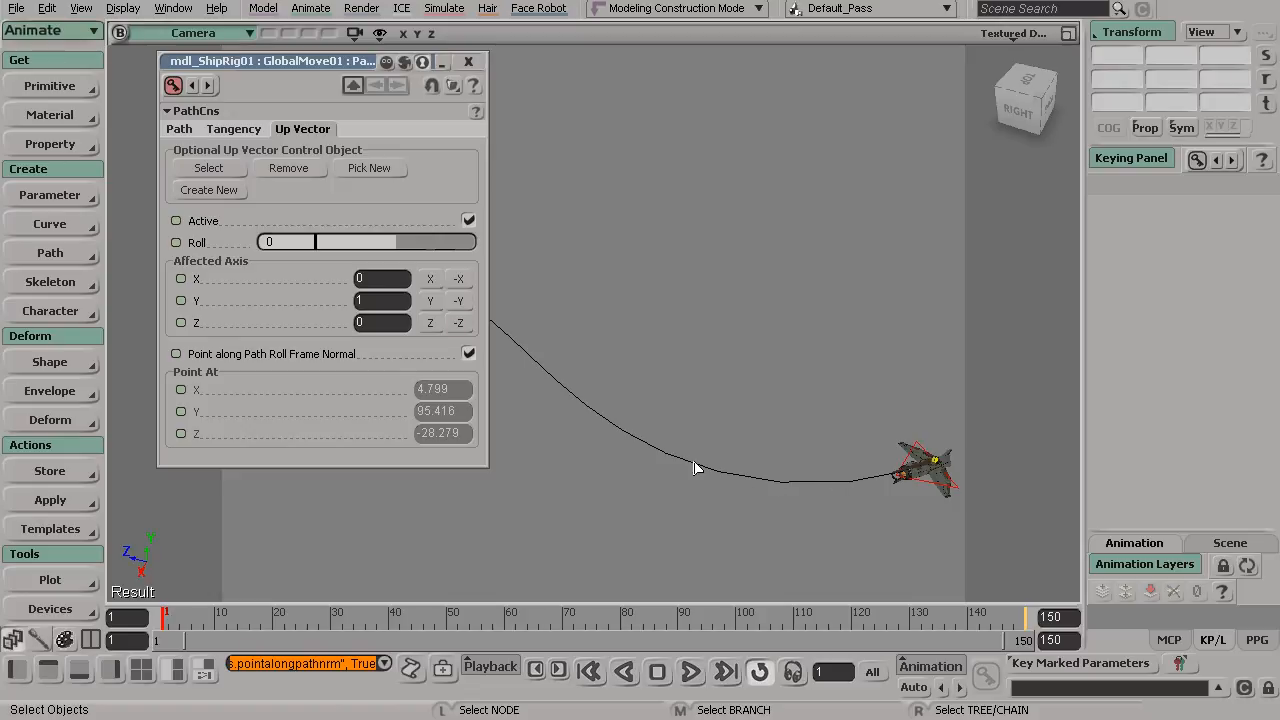
{"action": "key", "text": "s"}
{"action": "left_click_drag", "start_coordinate": [831, 488], "coordinate": [765, 429]}
{"action": "left_click_drag", "start_coordinate": [280, 608], "coordinate": [150, 594]}
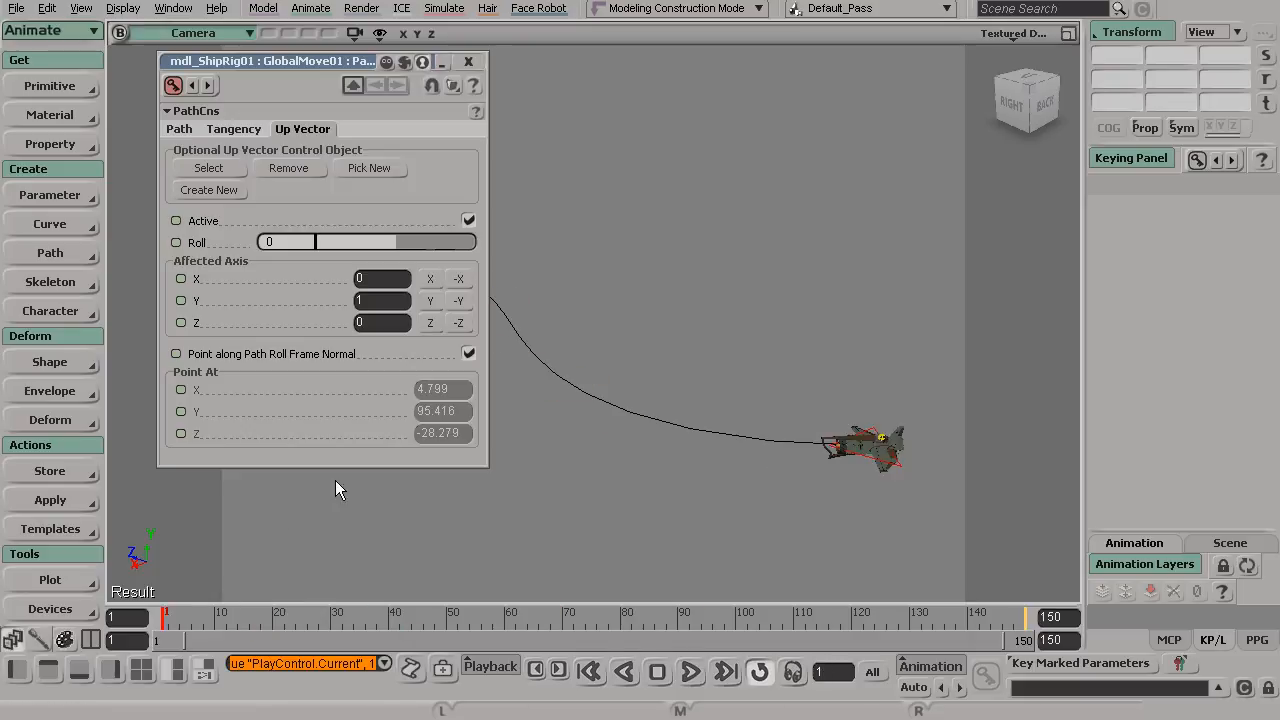
{"action": "left_click", "coordinate": [469, 352]}
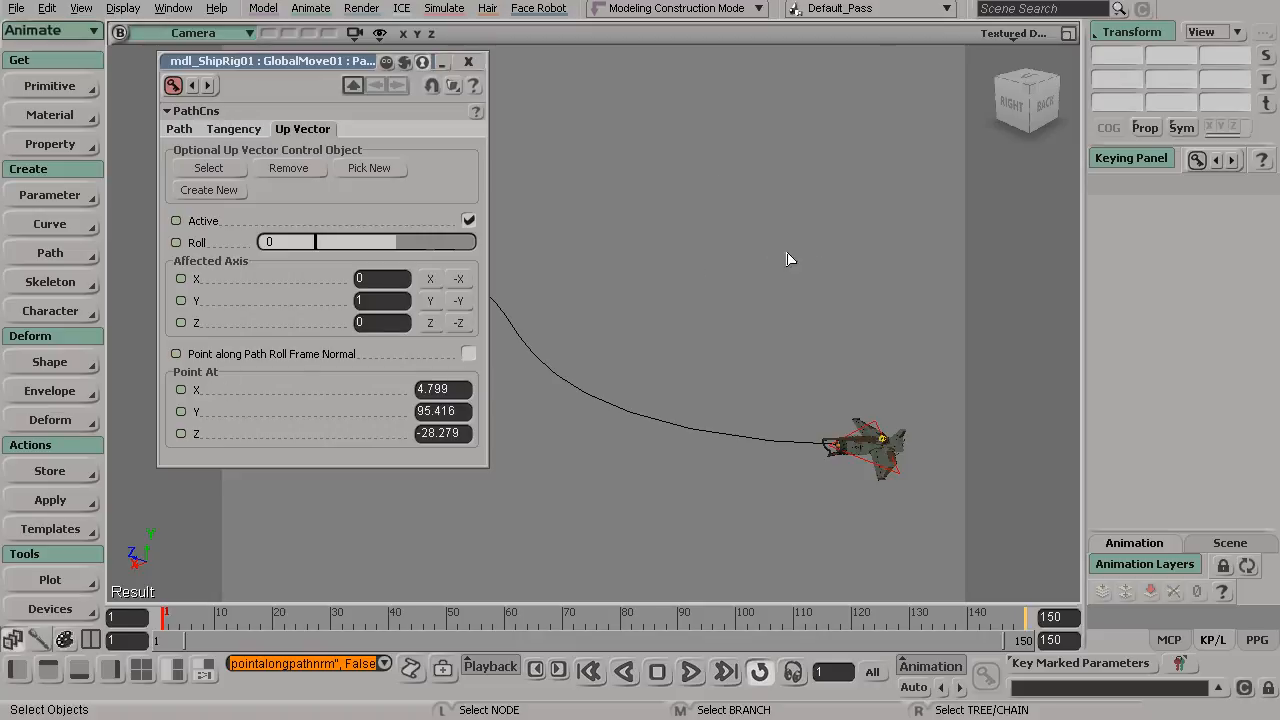
{"action": "left_click", "coordinate": [469, 355]}
{"action": "key", "text": "s"}
{"action": "left_click_drag", "start_coordinate": [763, 423], "coordinate": [727, 417]}
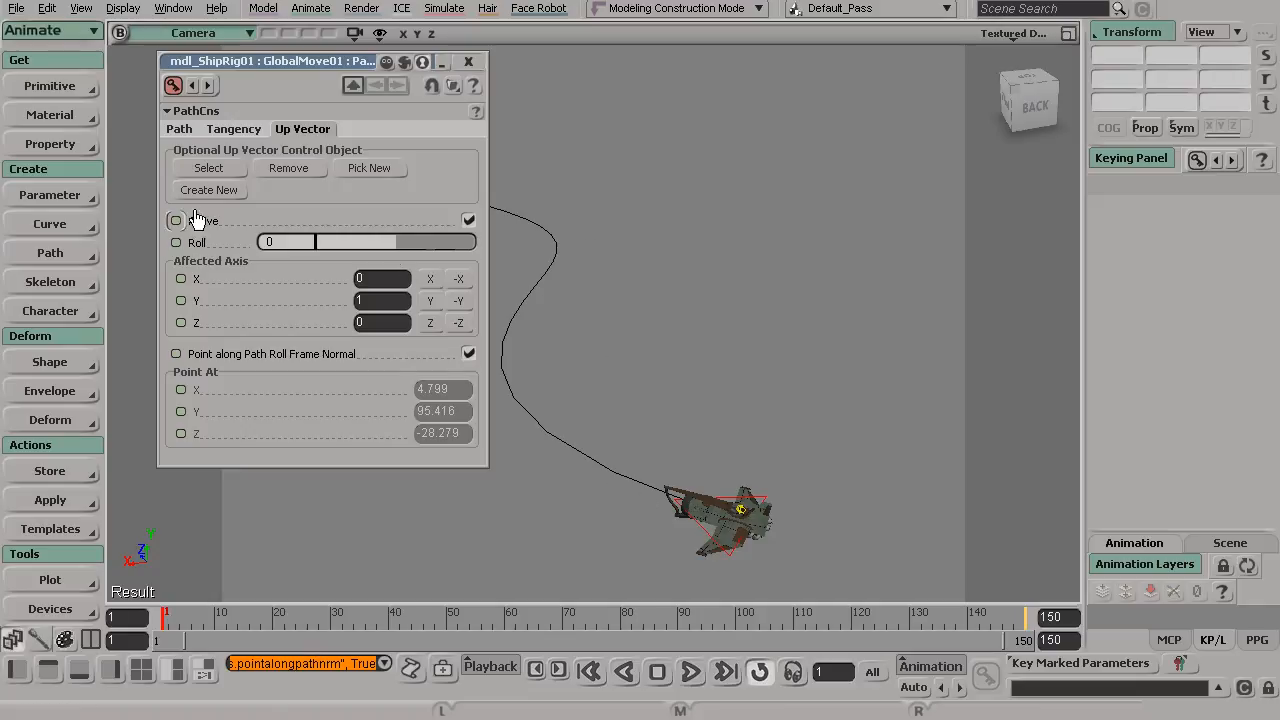
Try out different Roll values on the ship, such as about -25, and reset Roll to 0
{"action": "mouse_move", "coordinate": [385, 242]}
{"action": "left_mouse_down"}
{"action": "mouse_move", "coordinate": [366, 245]}
{"action": "mouse_move", "coordinate": [423, 247]}
{"action": "mouse_move", "coordinate": [336, 253]}
{"action": "mouse_move", "coordinate": [425, 247]}
{"action": "mouse_move", "coordinate": [342, 246]}
{"action": "mouse_move", "coordinate": [391, 247]}
{"action": "left_mouse_up"}
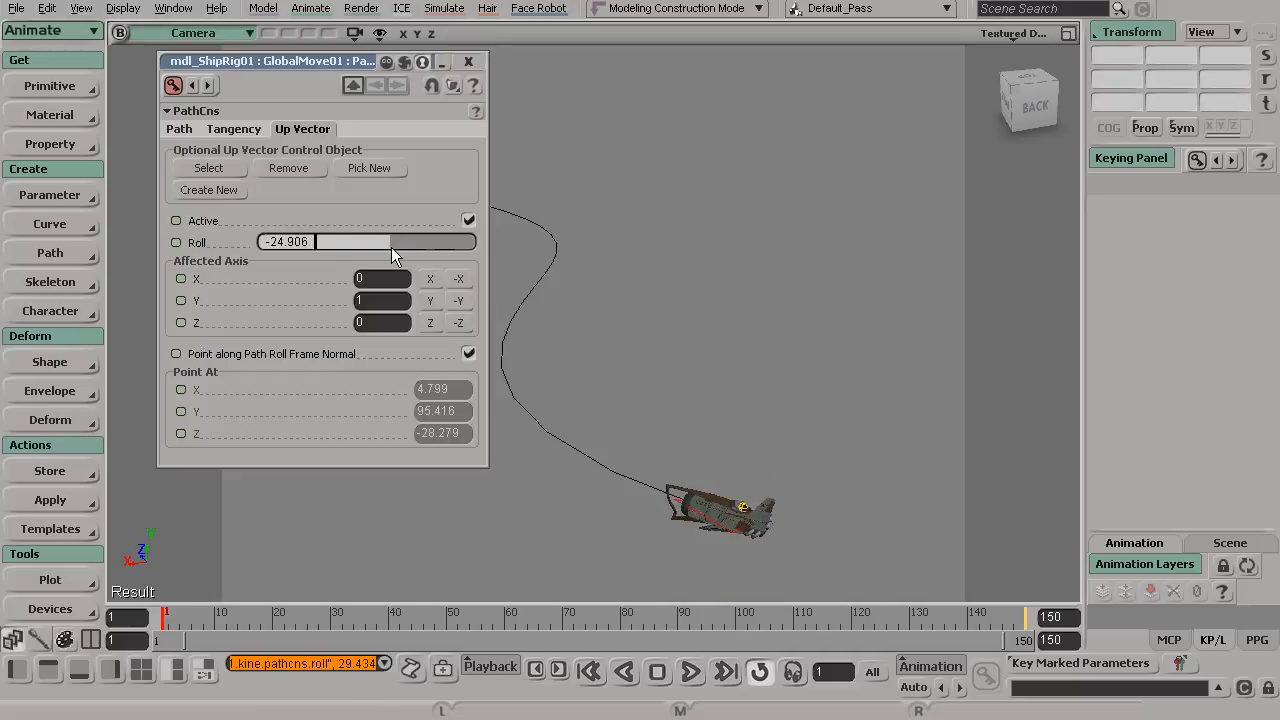
{"action": "type", "text": "0"}
{"action": "key", "text": "Return"}
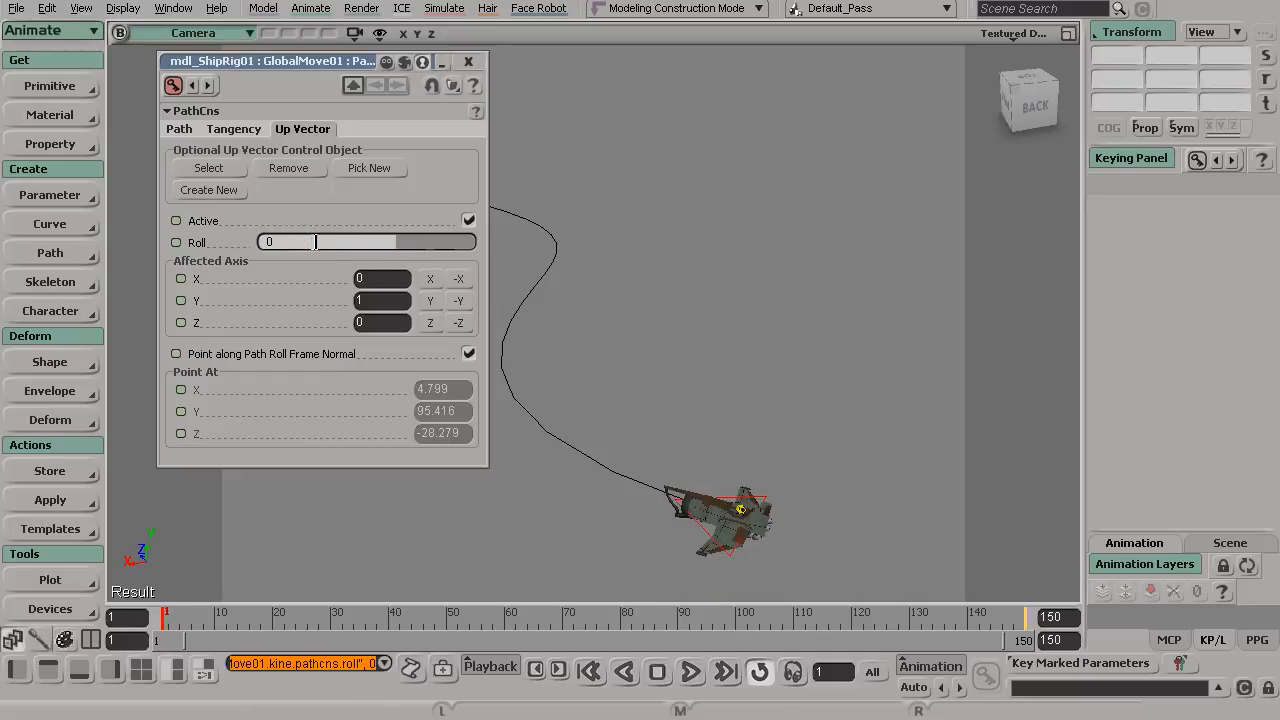
Bank the ship into the first bend with a Roll of -15 and key the Roll at frame 1
{"action": "key", "text": "s"}
{"action": "left_click_drag", "start_coordinate": [744, 481], "coordinate": [640, 449]}
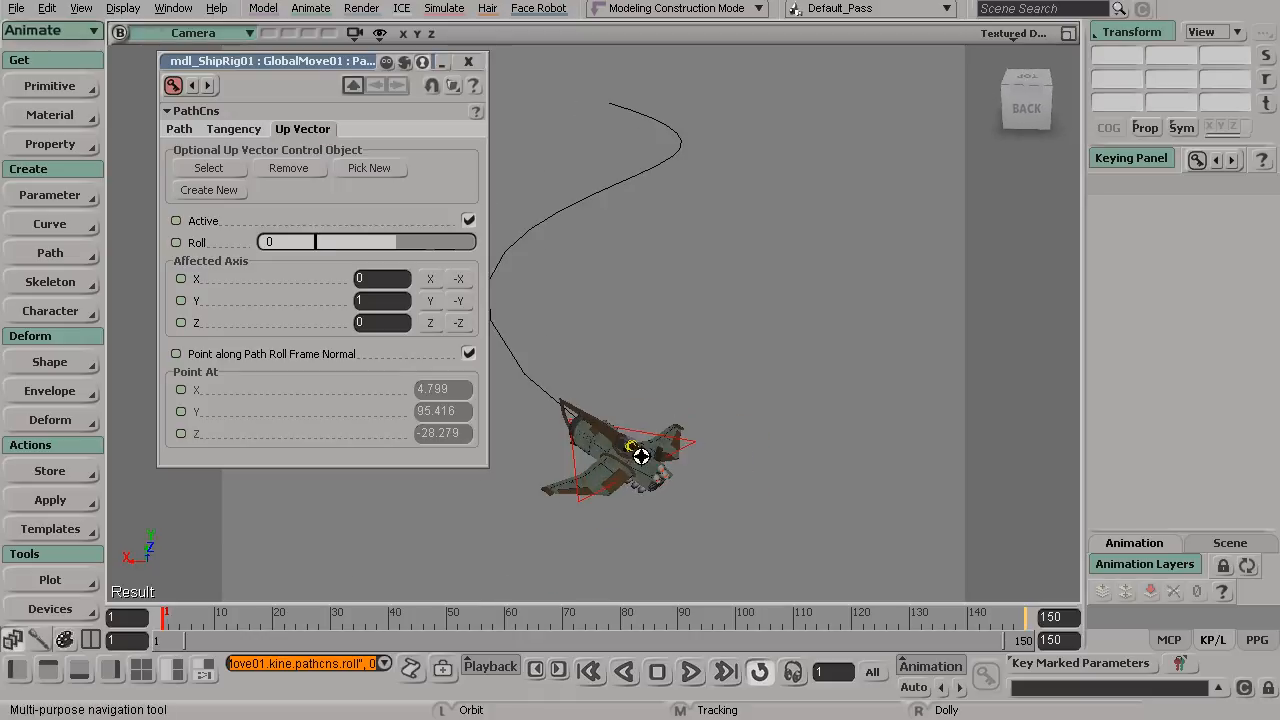
{"action": "left_click", "coordinate": [162, 624]}
{"action": "key", "text": "s"}
{"action": "middle_click_drag", "start_coordinate": [668, 395], "coordinate": [774, 340]}
{"action": "left_click_drag", "start_coordinate": [774, 340], "coordinate": [669, 369]}
{"action": "middle_click_drag", "start_coordinate": [669, 369], "coordinate": [697, 365]}
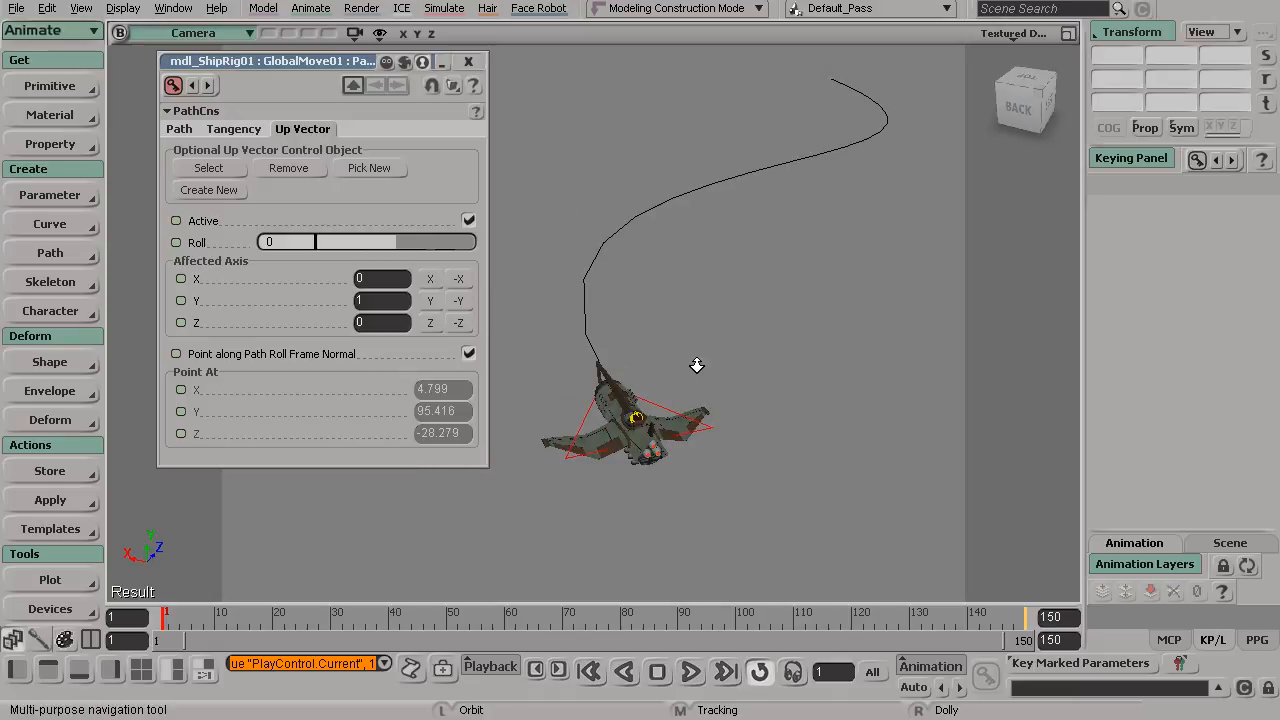
{"action": "right_click_drag", "start_coordinate": [697, 365], "coordinate": [656, 352]}
{"action": "left_click_drag", "start_coordinate": [393, 245], "coordinate": [393, 245]}
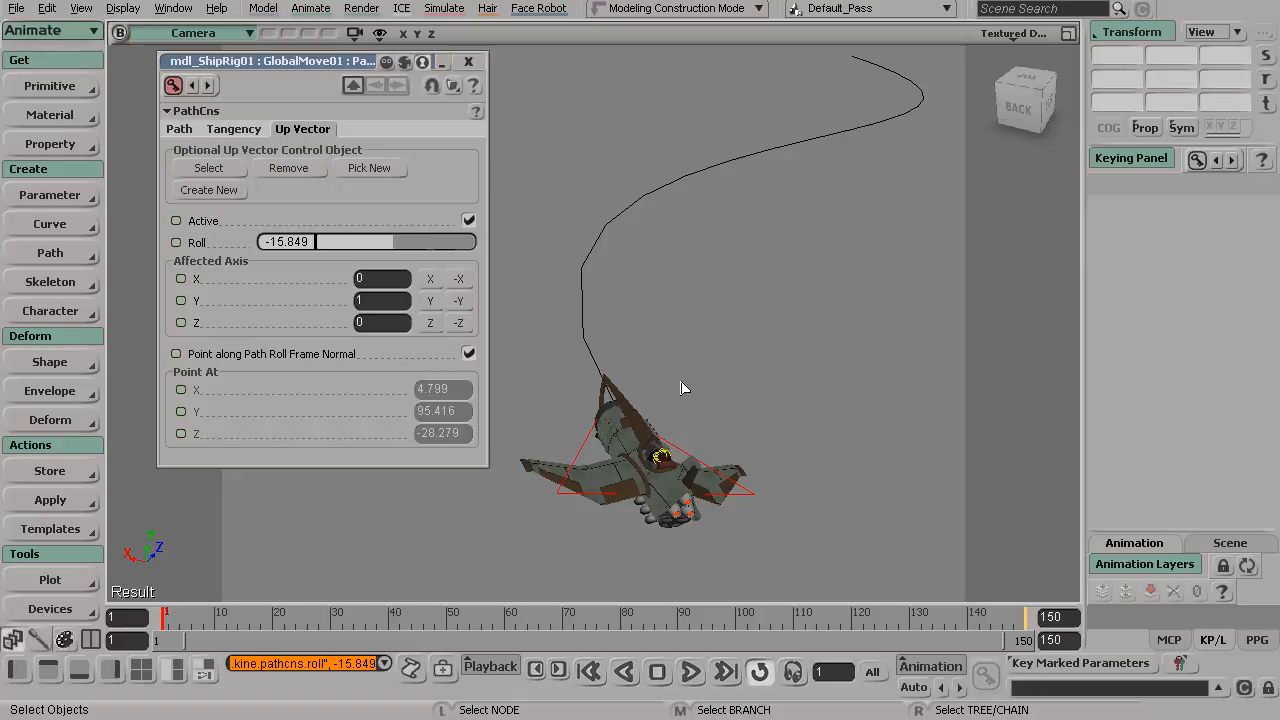
{"action": "key", "text": "s"}
{"action": "left_click_drag", "start_coordinate": [669, 377], "coordinate": [720, 437]}
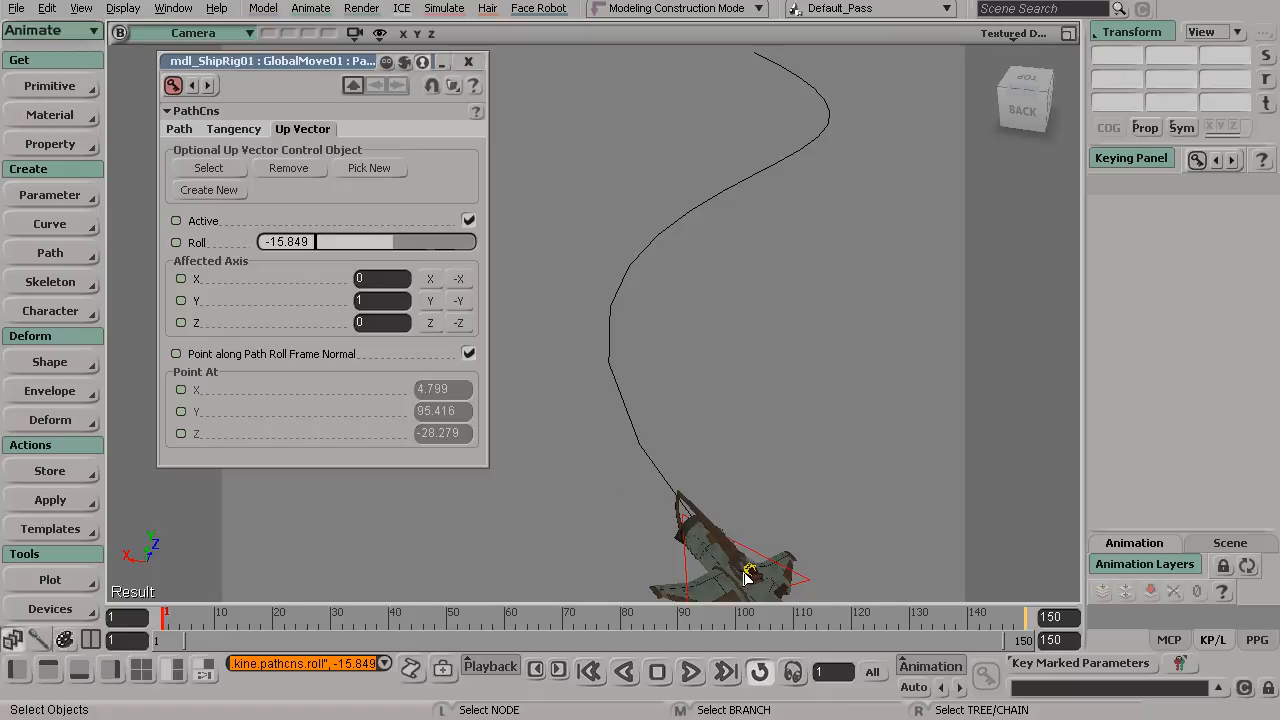
{"action": "key", "text": "s"}
{"action": "left_click_drag", "start_coordinate": [669, 426], "coordinate": [730, 372]}
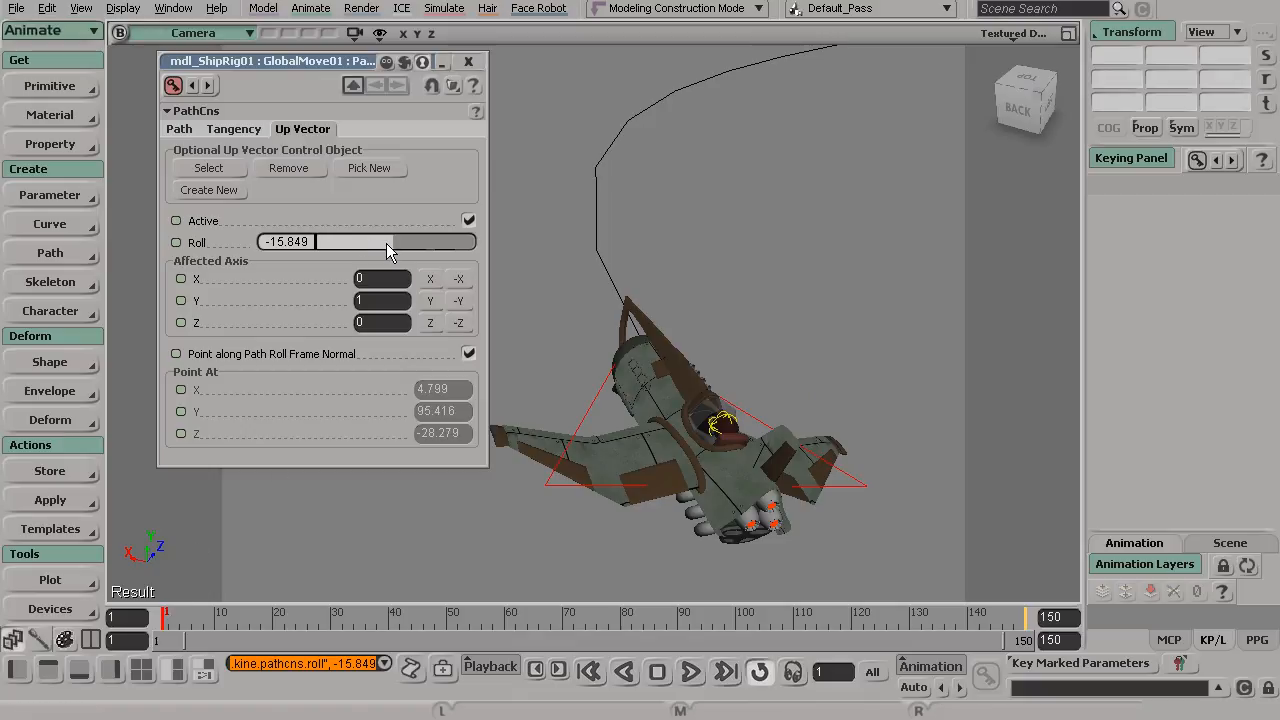
{"action": "left_click", "coordinate": [296, 247]}
{"action": "key", "text": "Return"}
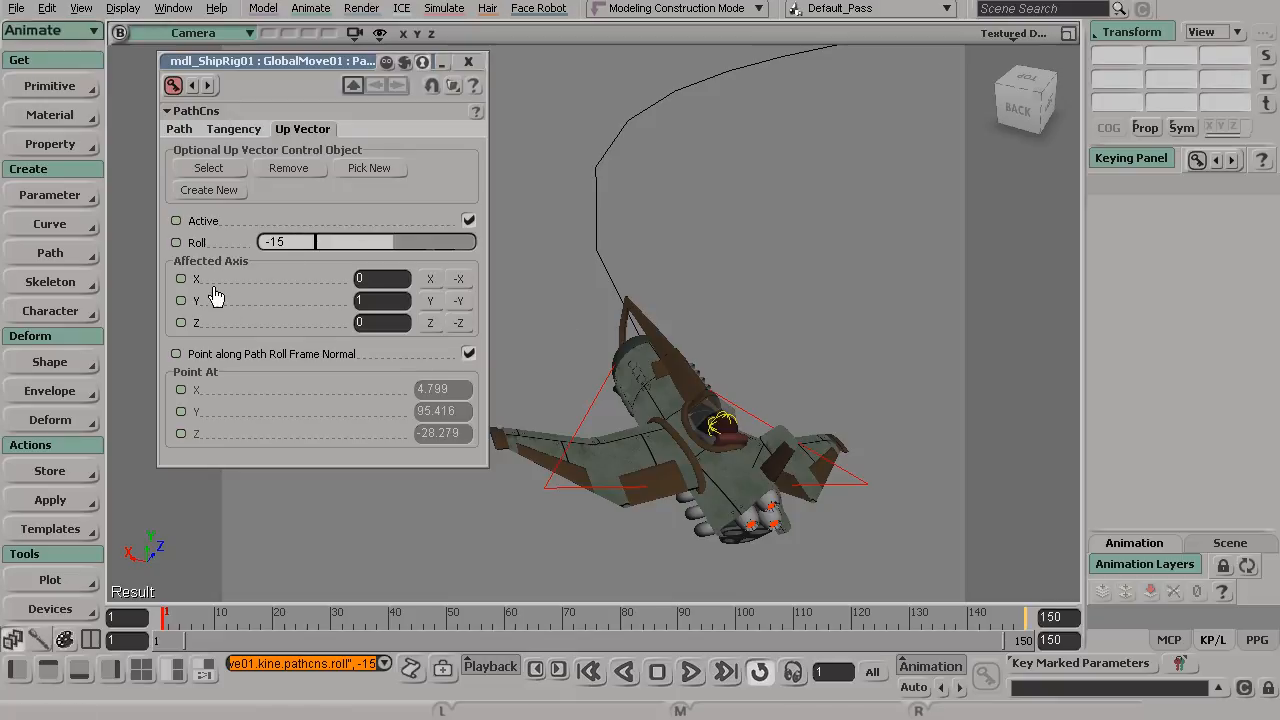
{"action": "left_click", "coordinate": [176, 243]}
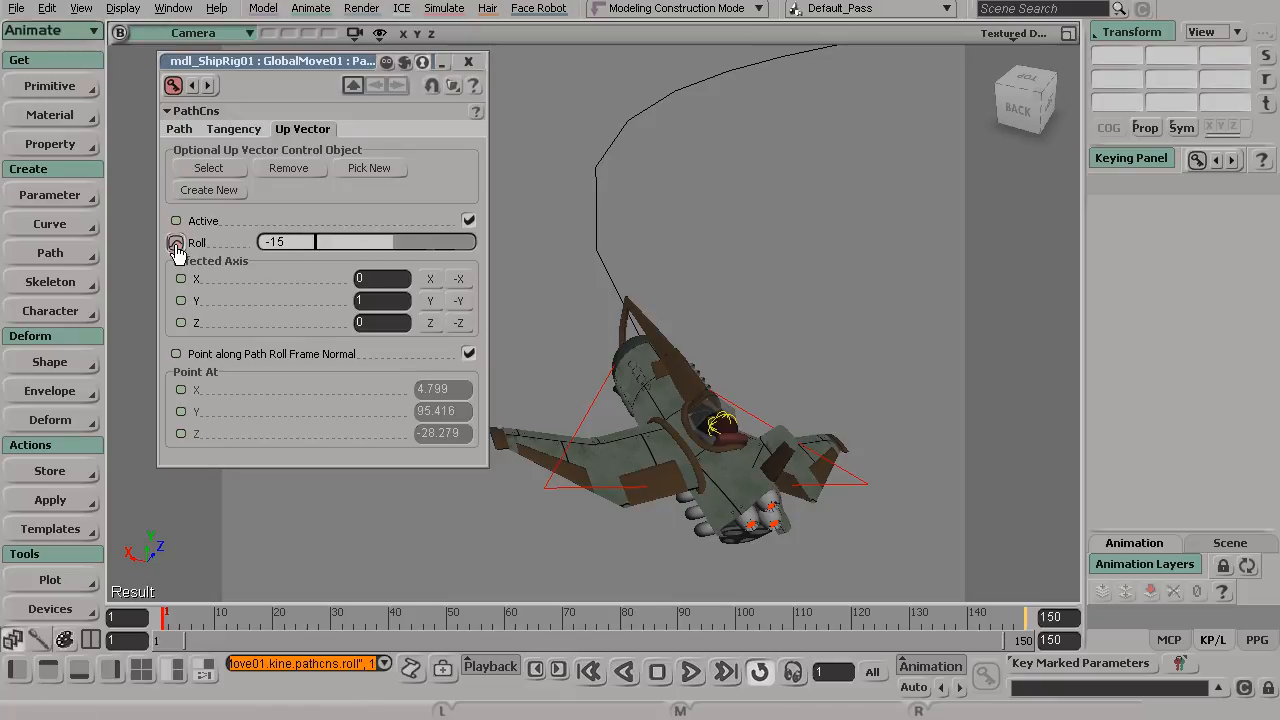
At frame 34, bank the ship further by setting Roll to -47 and keying it
{"action": "right_click_drag", "start_coordinate": [792, 366], "coordinate": [597, 254], "text": "alt"}
{"action": "middle_click_drag", "start_coordinate": [597, 254], "coordinate": [676, 406], "text": "alt"}
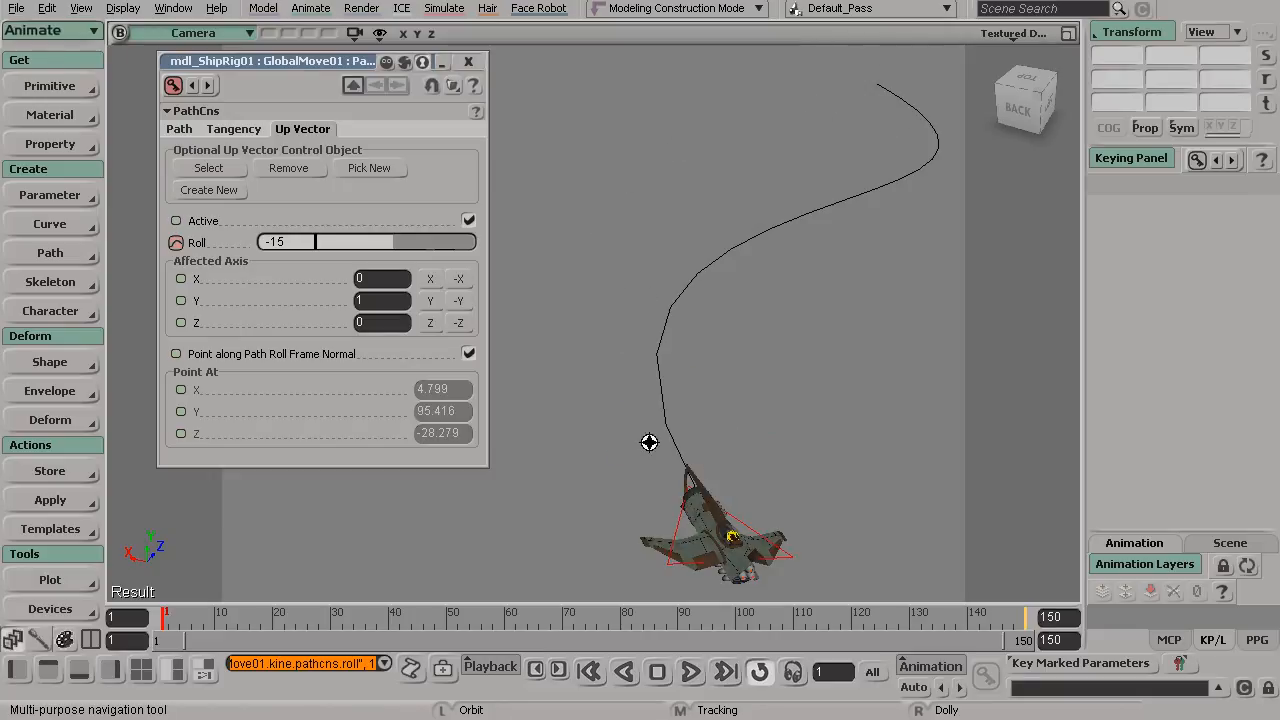
{"action": "left_click_drag", "start_coordinate": [184, 624], "coordinate": [317, 640]}
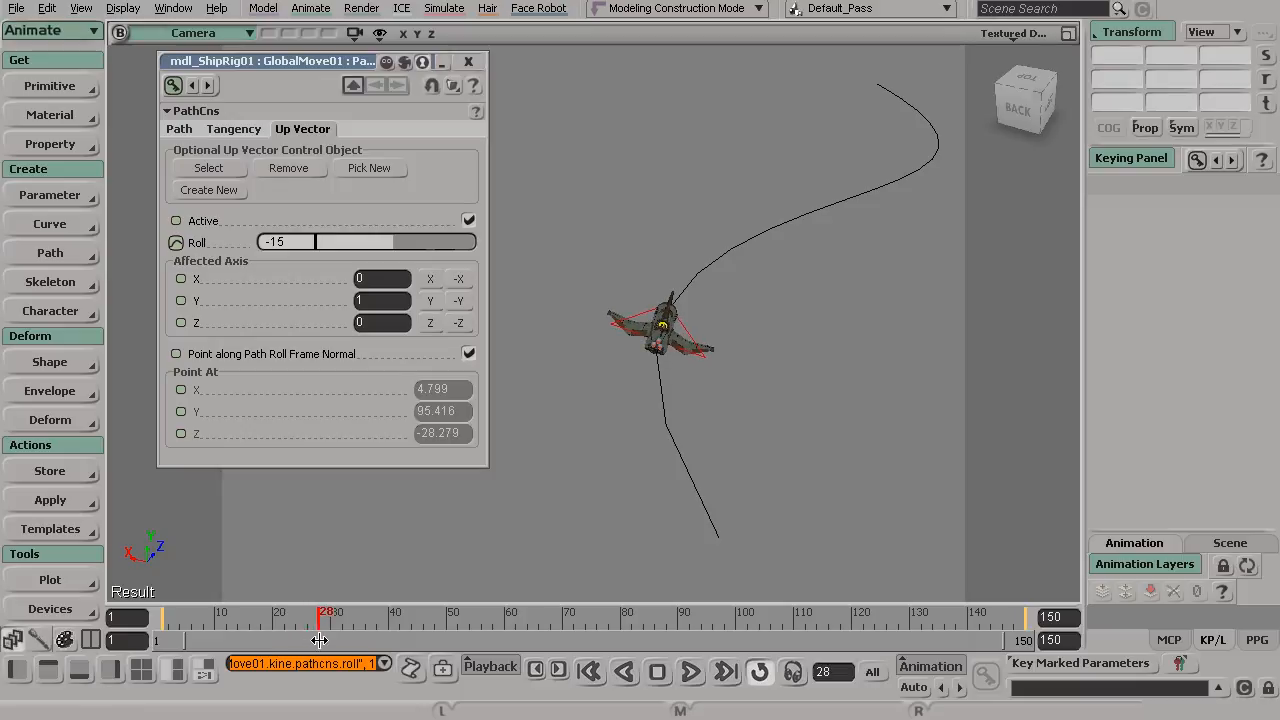
{"action": "left_click_drag", "start_coordinate": [318, 640], "coordinate": [350, 641]}
{"action": "key", "text": "s"}
{"action": "right_click_drag", "start_coordinate": [655, 300], "coordinate": [779, 362]}
{"action": "left_click_drag", "start_coordinate": [779, 362], "coordinate": [707, 358]}
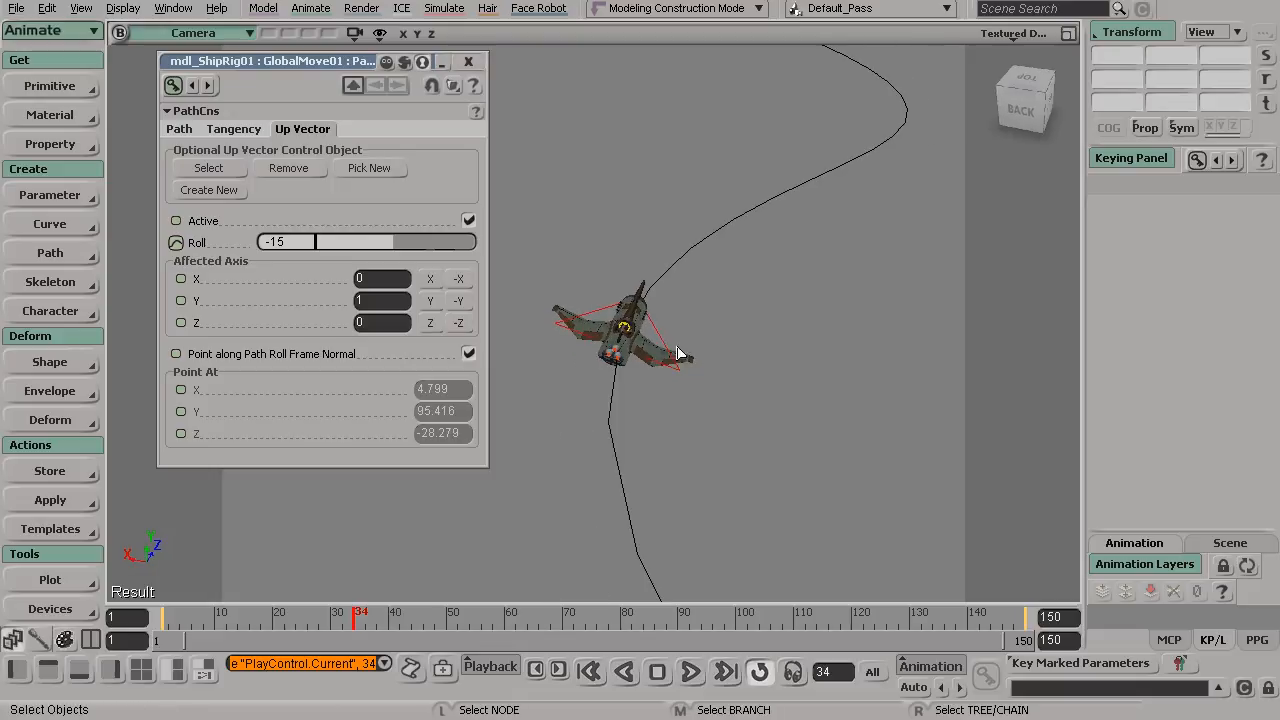
{"action": "left_click_drag", "start_coordinate": [392, 241], "coordinate": [387, 244]}
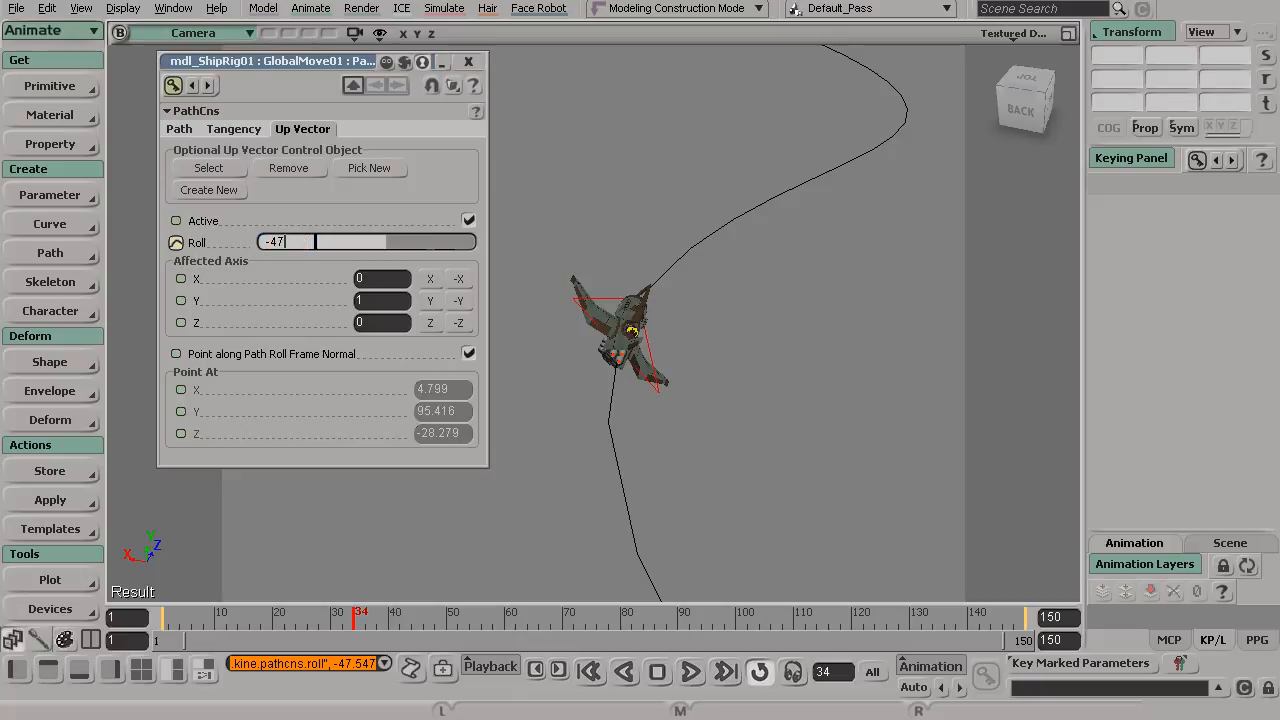
At frame 96, bank the ship the opposite way by setting Roll to 56 and keying it
{"action": "right_click_drag", "start_coordinate": [735, 480], "coordinate": [680, 430], "text": "alt"}
{"action": "left_click_drag", "start_coordinate": [680, 430], "coordinate": [652, 402], "text": "alt"}
{"action": "left_click_drag", "start_coordinate": [352, 612], "coordinate": [545, 612]}
{"action": "left_click_drag", "start_coordinate": [733, 236], "coordinate": [829, 457]}
{"action": "left_click_drag", "start_coordinate": [552, 624], "coordinate": [710, 645]}
{"action": "key", "text": "s"}
{"action": "middle_click_drag", "start_coordinate": [808, 324], "coordinate": [677, 374]}
{"action": "right_click_drag", "start_coordinate": [677, 374], "coordinate": [838, 434]}
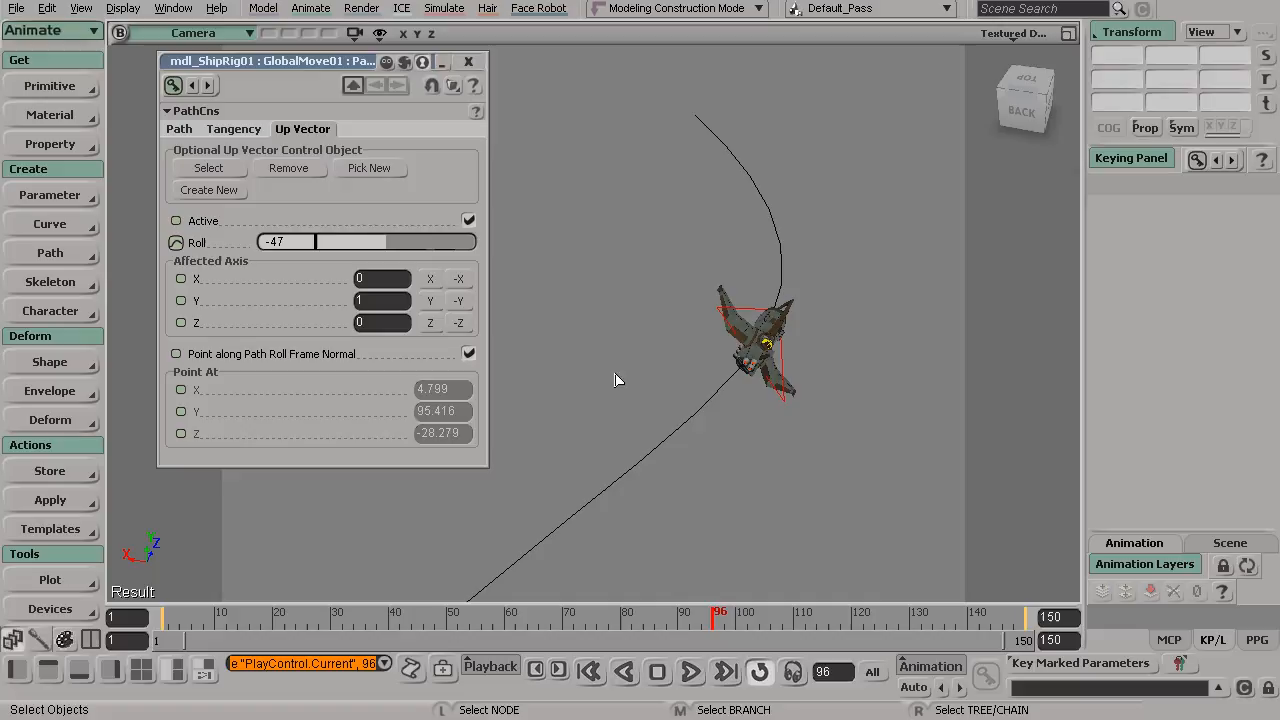
{"action": "left_click_drag", "start_coordinate": [378, 250], "coordinate": [409, 244]}
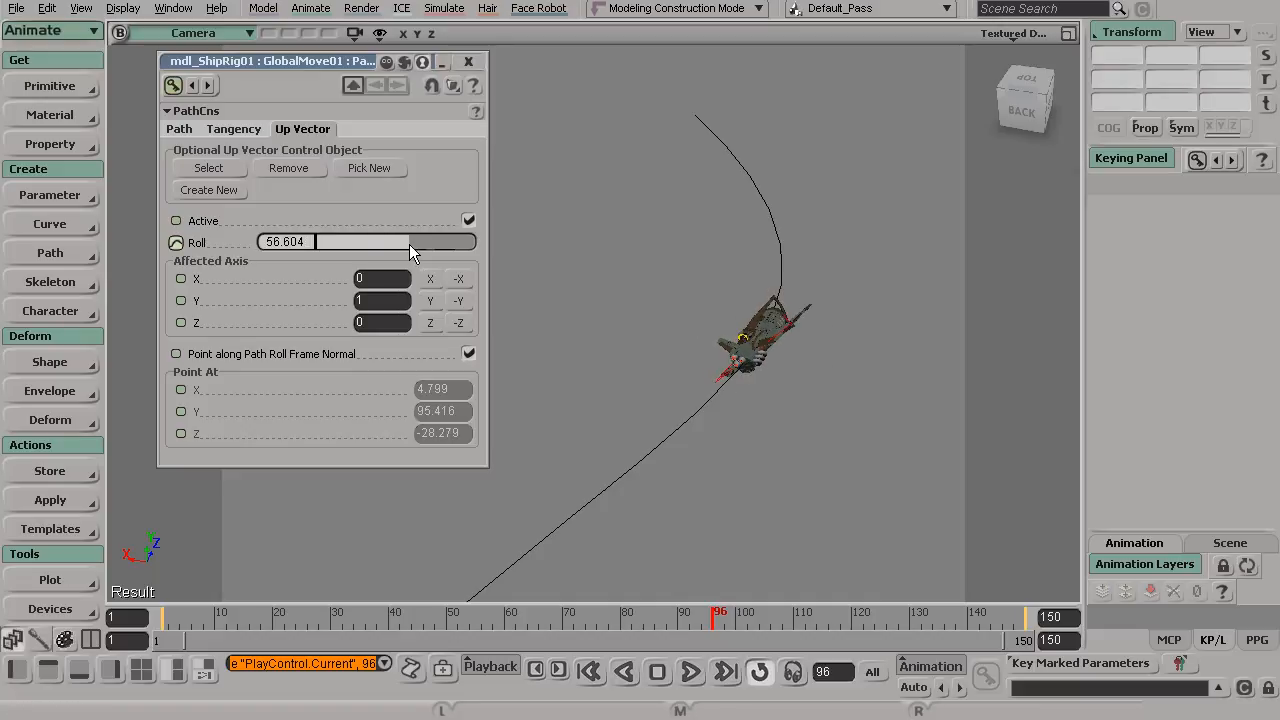
{"action": "left_click", "coordinate": [299, 245]}
{"action": "key", "text": "Return"}
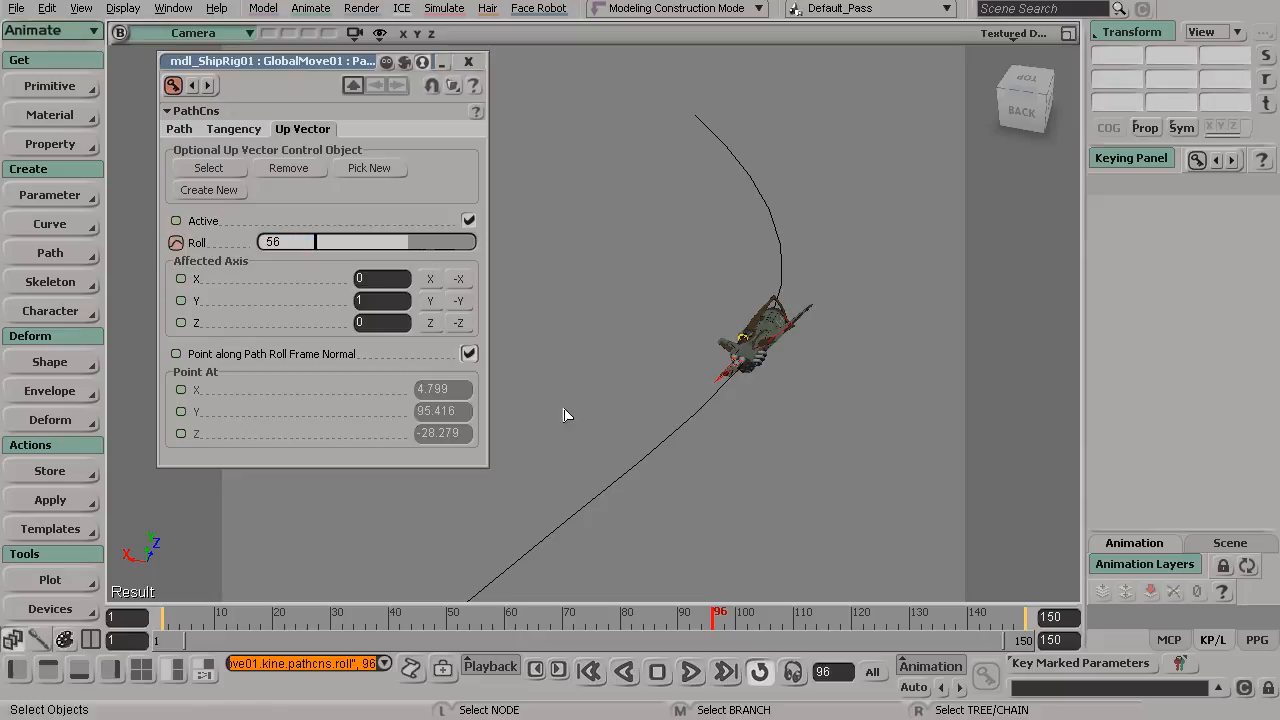
At frame 150, ease the ship's banking by setting Roll to 24 and keying it
{"action": "left_click_drag", "start_coordinate": [750, 626], "coordinate": [1055, 638]}
{"action": "middle_click_drag", "start_coordinate": [729, 274], "coordinate": [617, 486], "text": "alt"}
{"action": "left_click_drag", "start_coordinate": [406, 242], "coordinate": [402, 245]}
{"action": "double_click", "coordinate": [297, 243]}
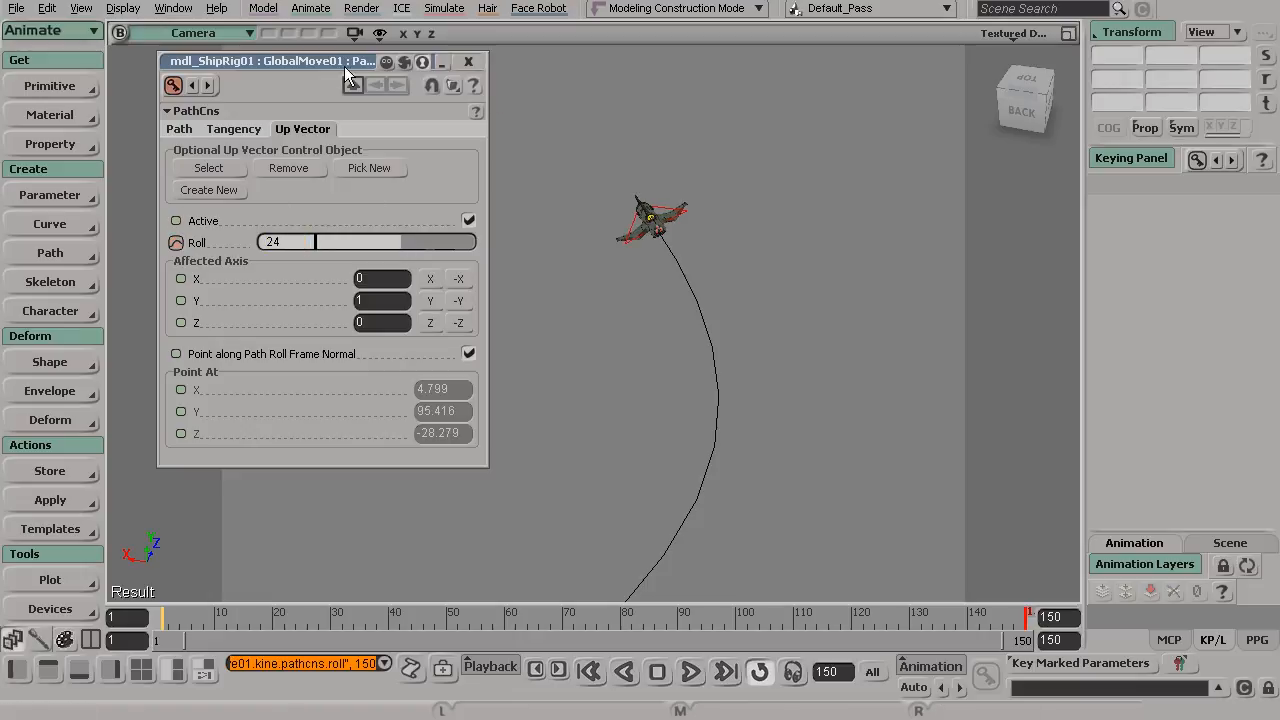
Collapse the path constraint properties and play the animation from the start to check the ship's banking, stopping at frame 107
{"action": "double_click", "coordinate": [311, 65]}
{"action": "key", "text": "s"}
{"action": "left_click_drag", "start_coordinate": [412, 318], "coordinate": [640, 277]}
{"action": "middle_click_drag", "start_coordinate": [640, 277], "coordinate": [596, 333]}
{"action": "left_click_drag", "start_coordinate": [596, 333], "coordinate": [720, 262]}
{"action": "left_click", "coordinate": [589, 671]}
{"action": "left_click", "coordinate": [690, 671]}
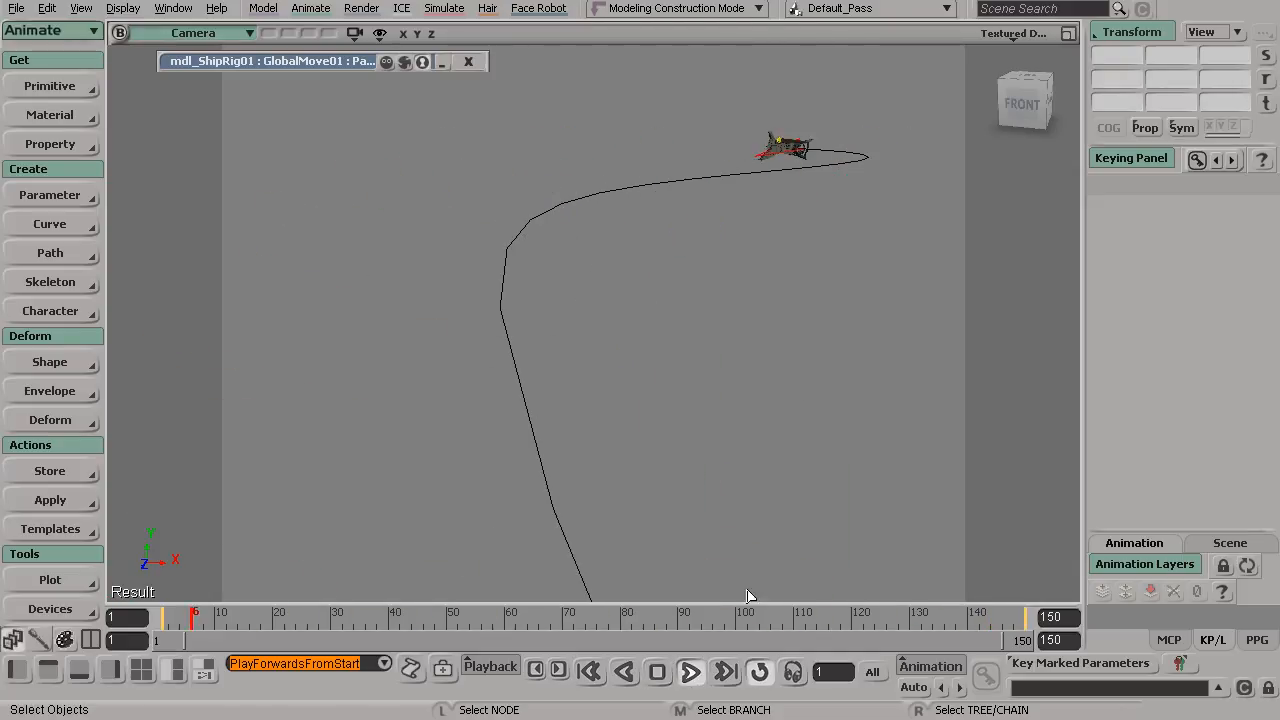
{"action": "left_click", "coordinate": [691, 672]}
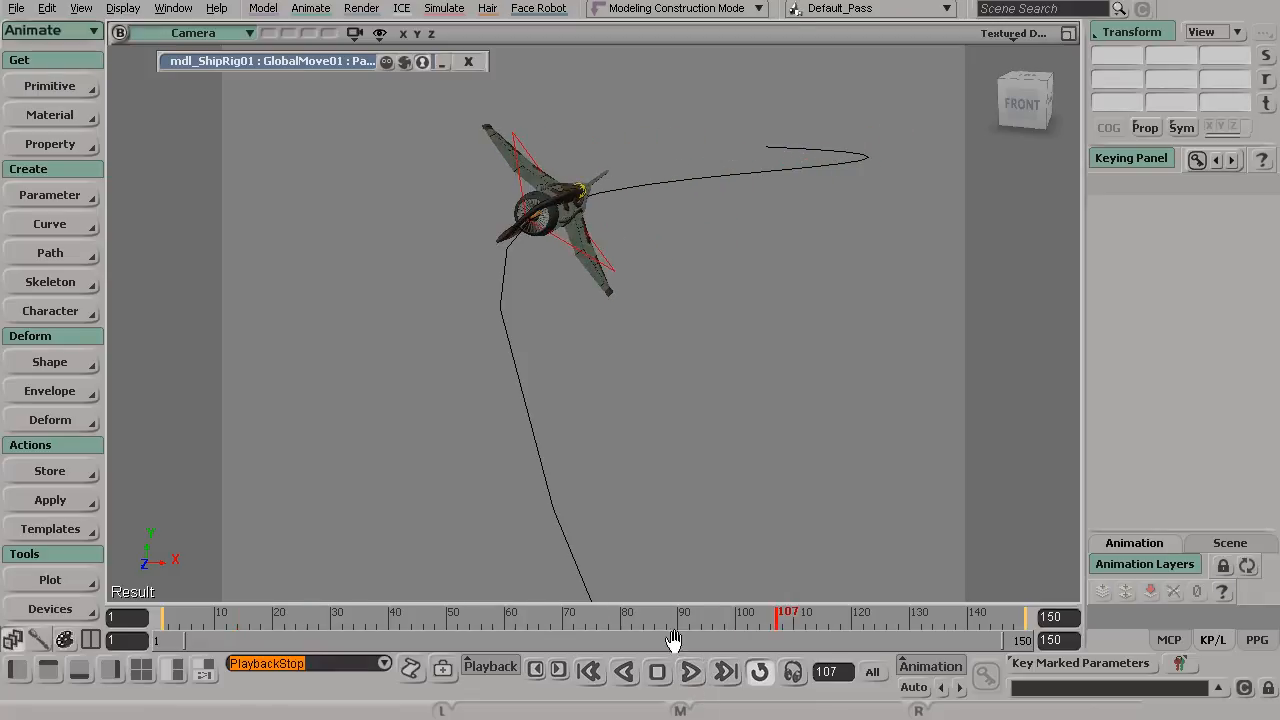
Select the ship's GlobalMove01 node and display its pathcns.roll curve, framed to fit, in the FCurve Editor
{"action": "left_click", "coordinate": [522, 192]}
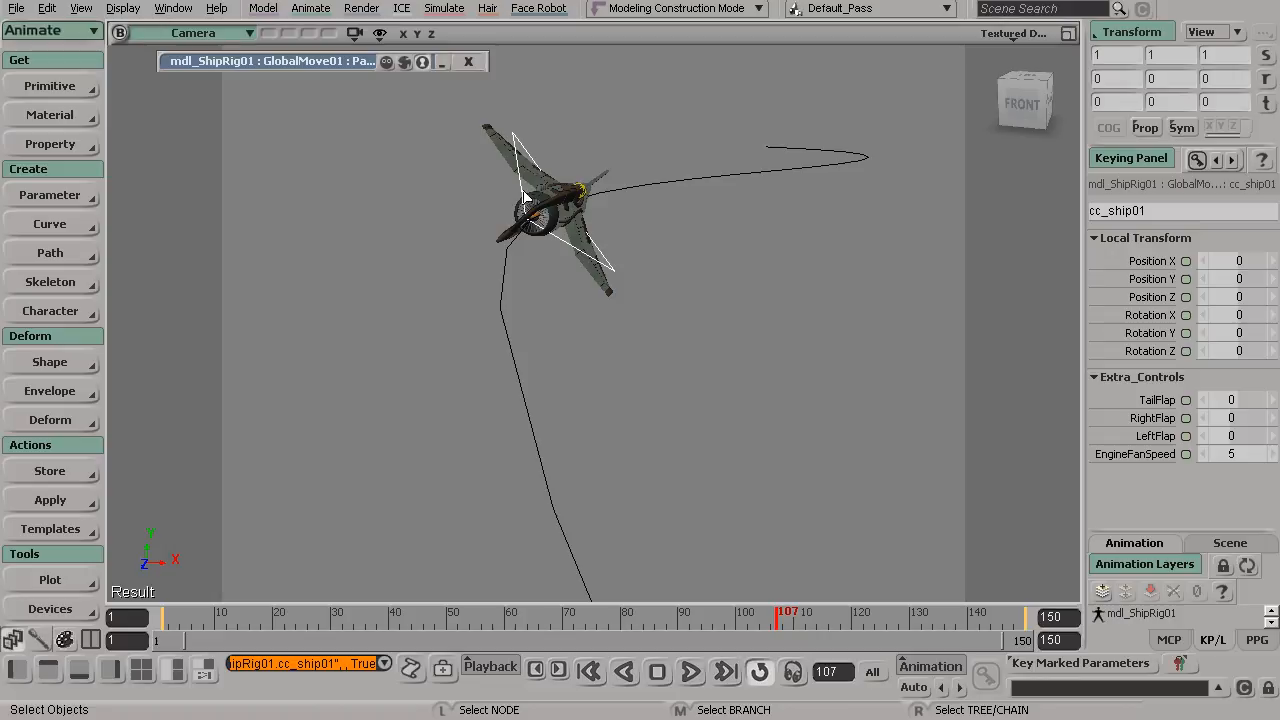
{"action": "left_click", "coordinate": [522, 196]}
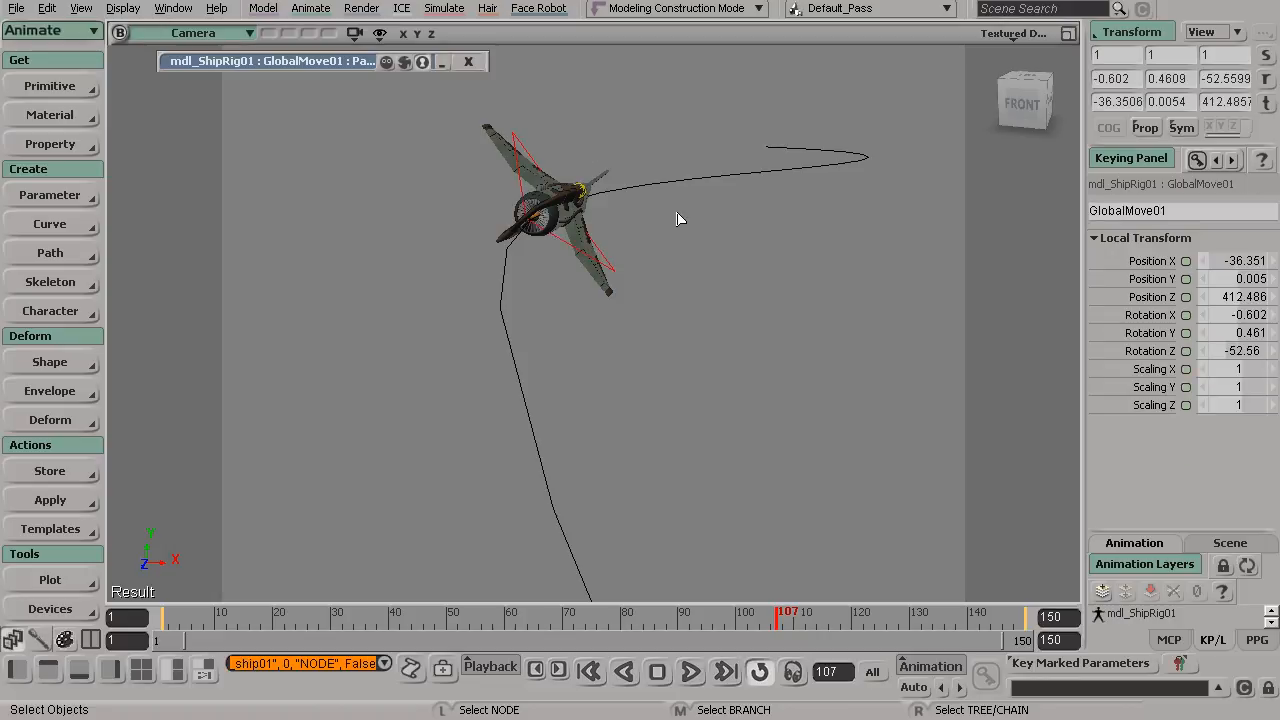
{"action": "key", "text": "0"}
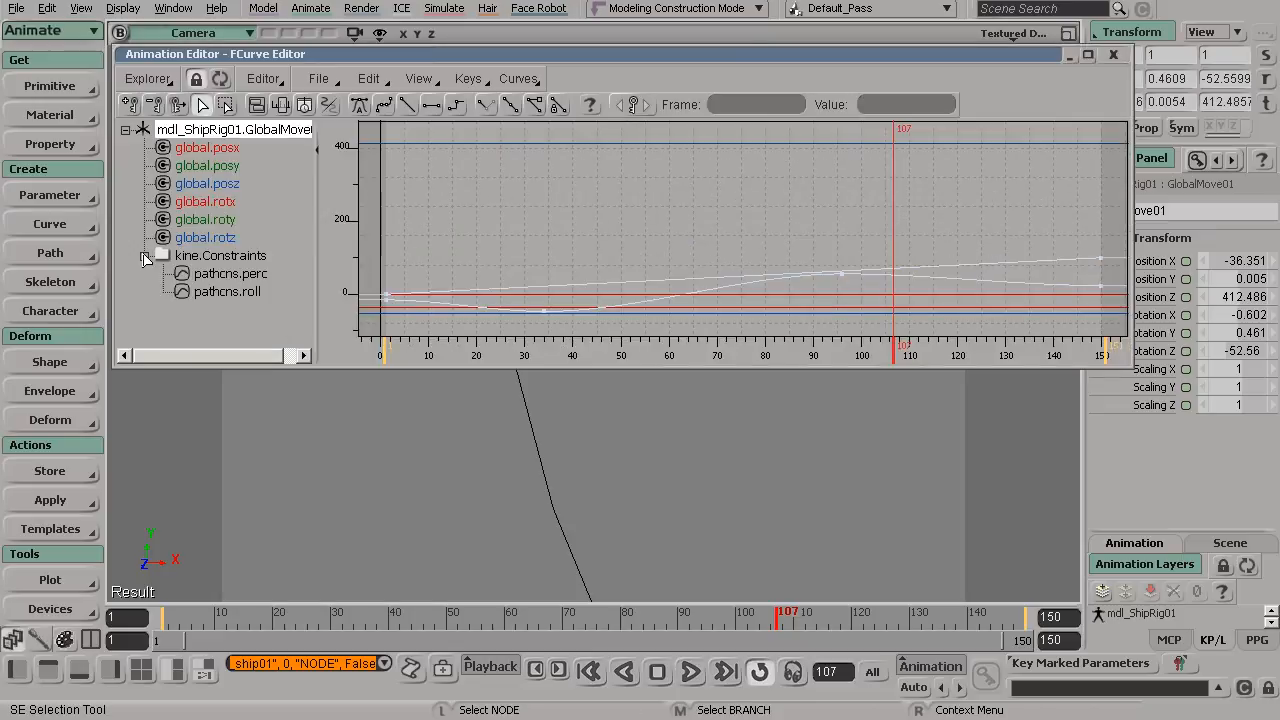
{"action": "left_click", "coordinate": [229, 293]}
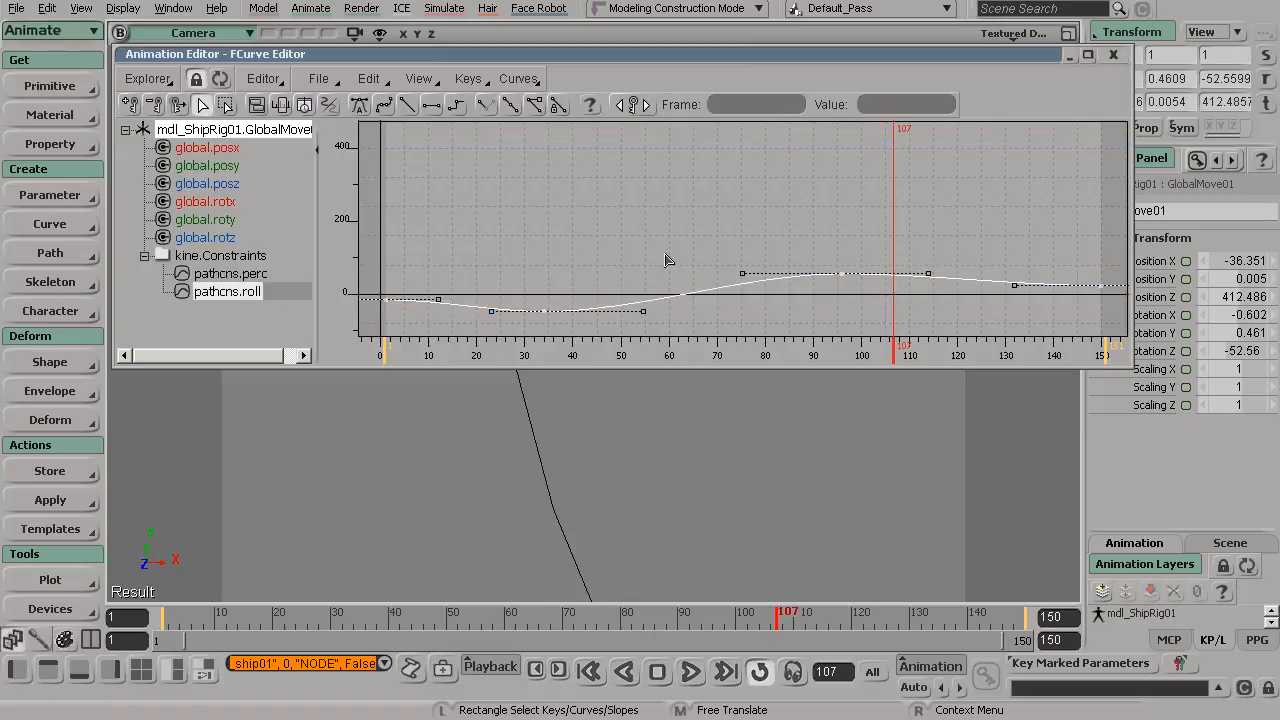
{"action": "key", "text": "a"}
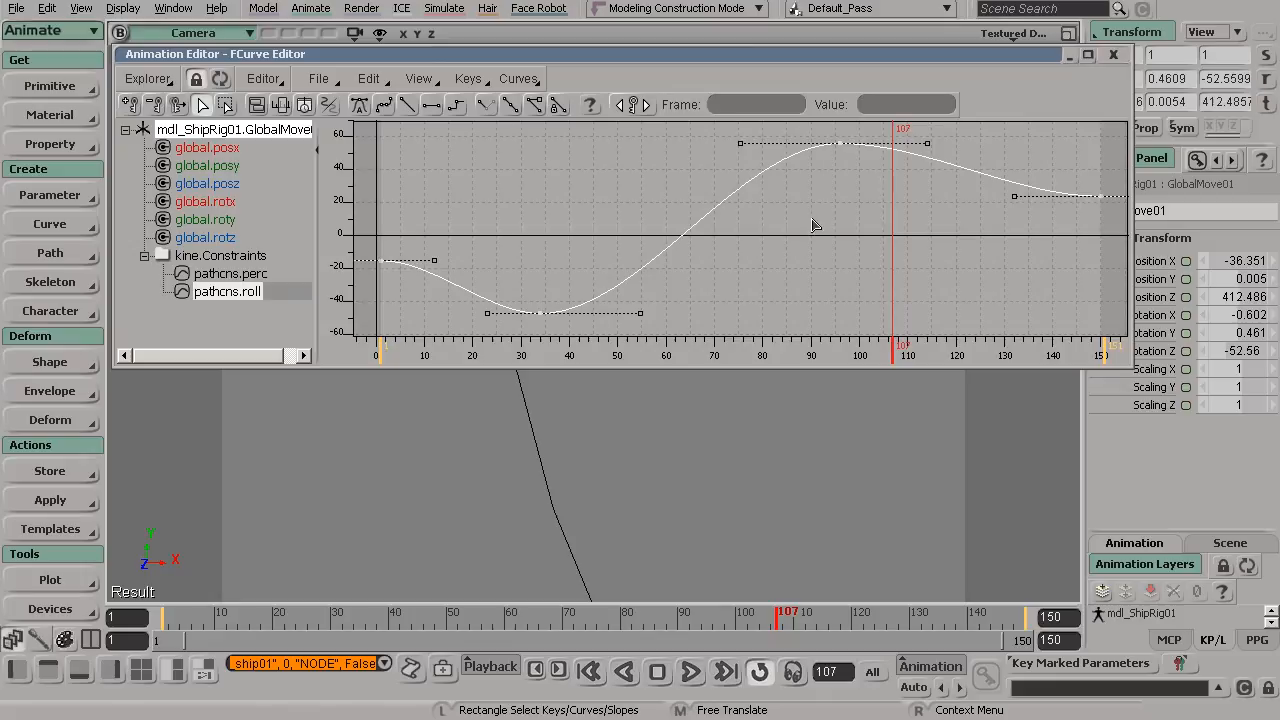